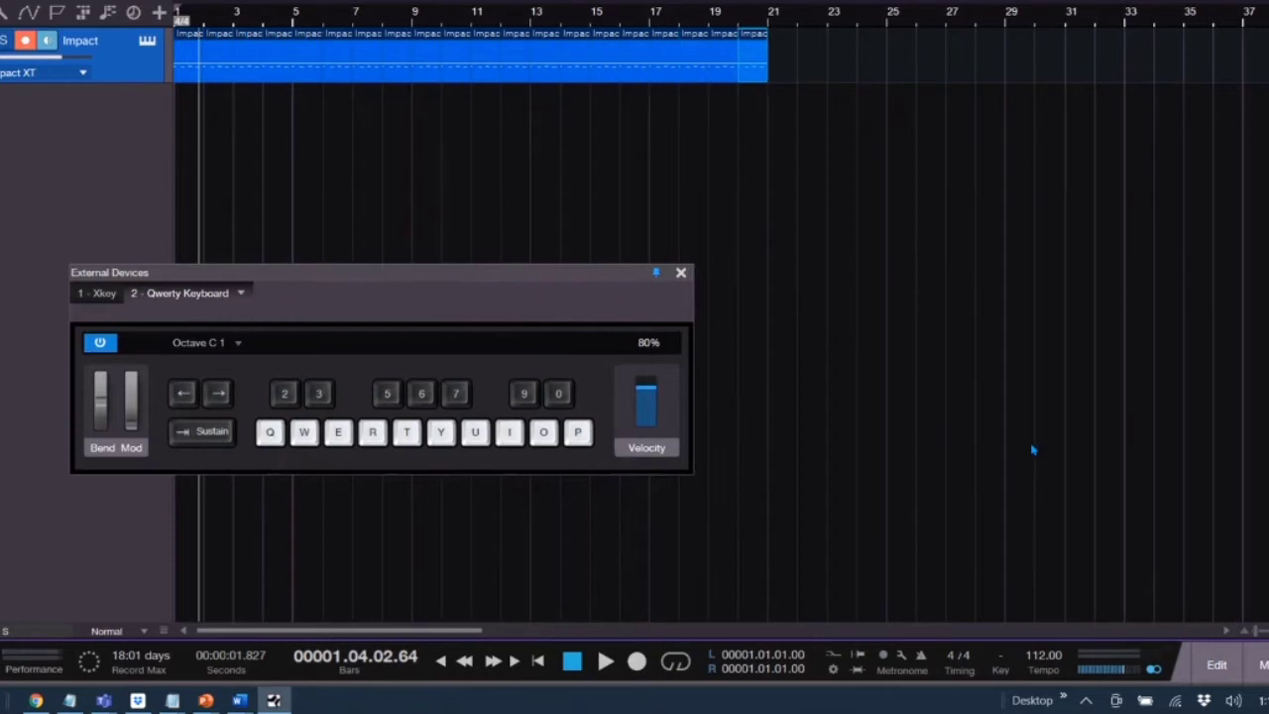
- Duplicate the last one-bar Impact event repeatedly until the drum pattern extends to bar 33
{"action": "key", "text": "d"}
{"action": "key", "text": "d"}
{"action": "key", "text": "d"}
{"action": "key", "text": "d"}
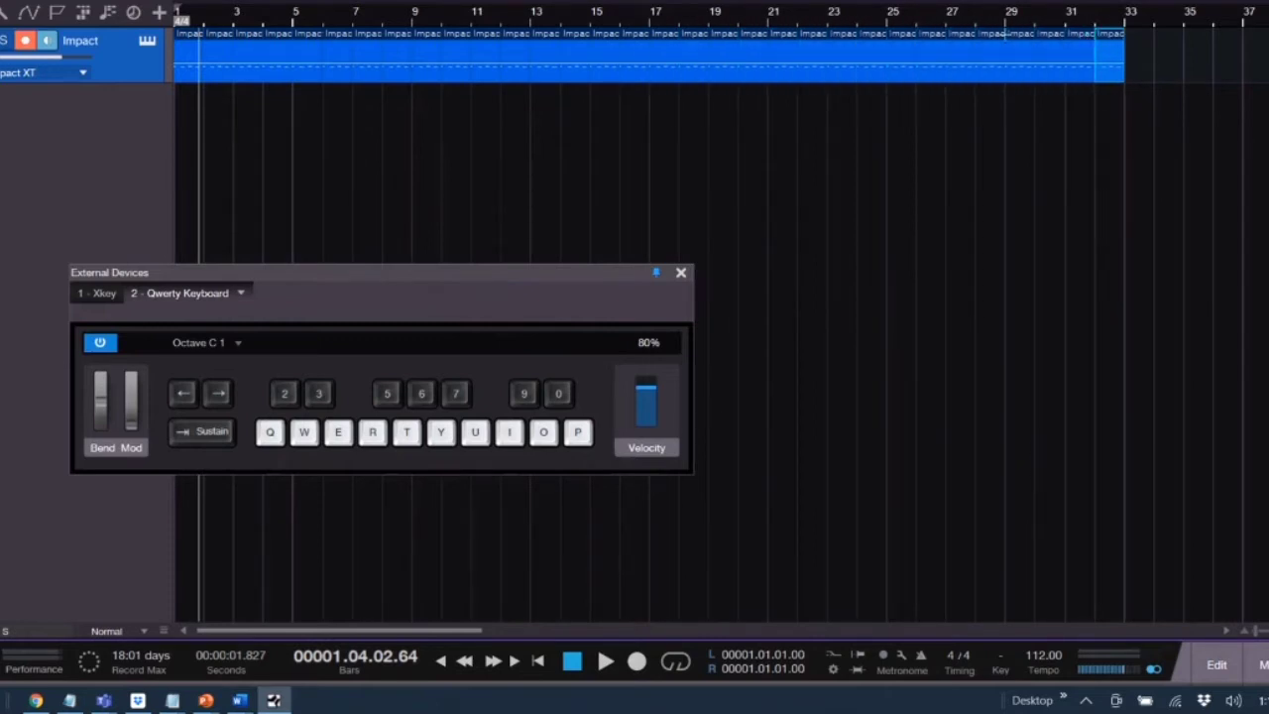
- Add the PreSonus Mai Tai synth as a new instrument track beneath the Impact track
{"action": "left_click_drag", "start_coordinate": [522, 288], "coordinate": [691, 383]}
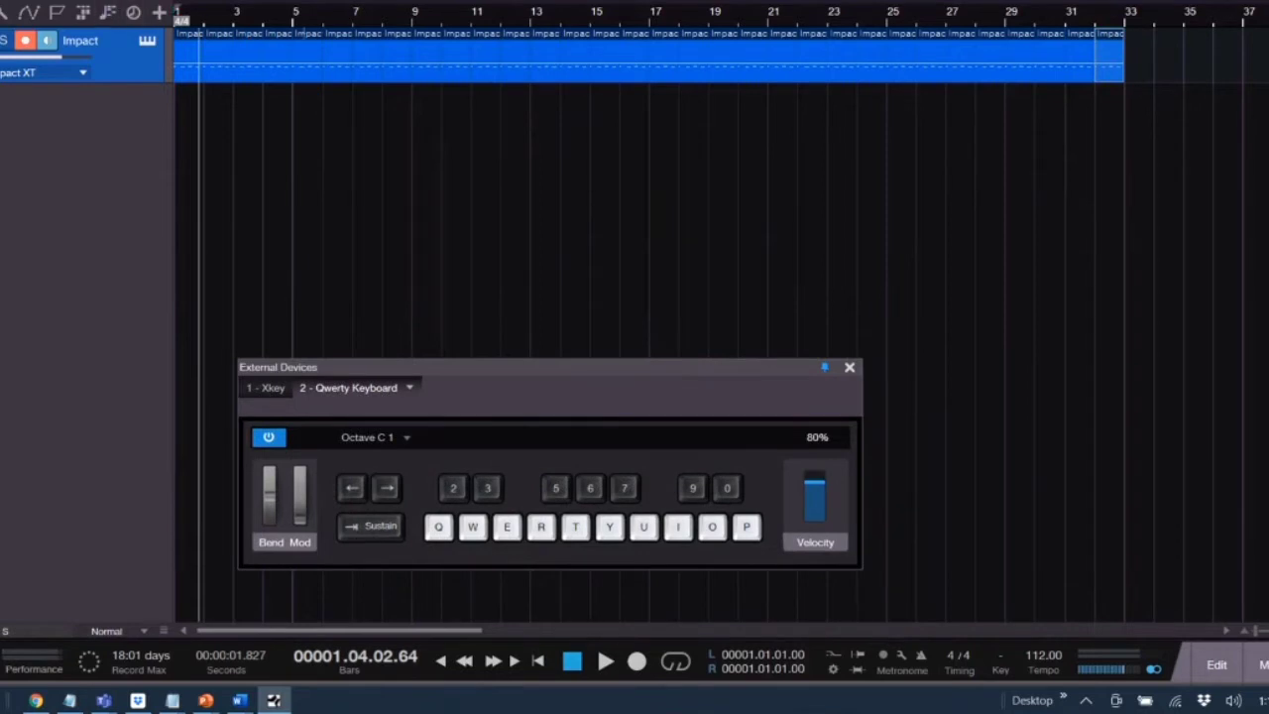
{"action": "key", "text": "F5"}
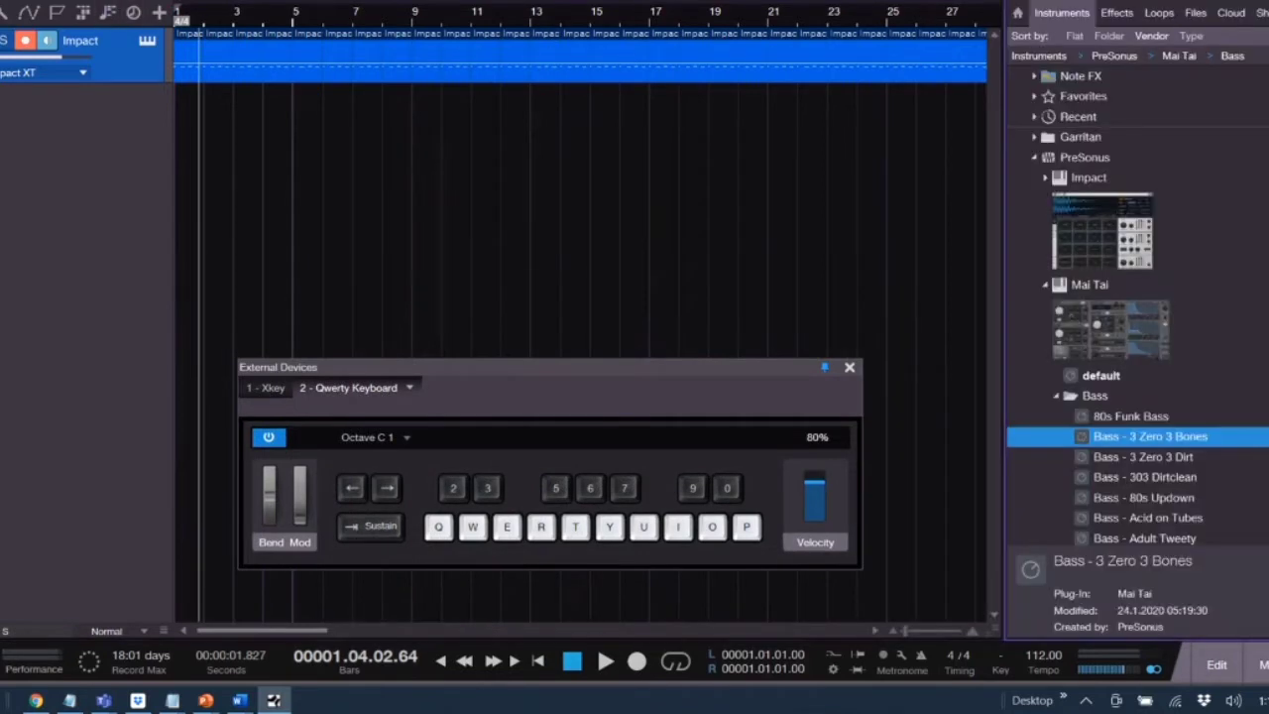
{"action": "left_click", "coordinate": [1084, 318]}
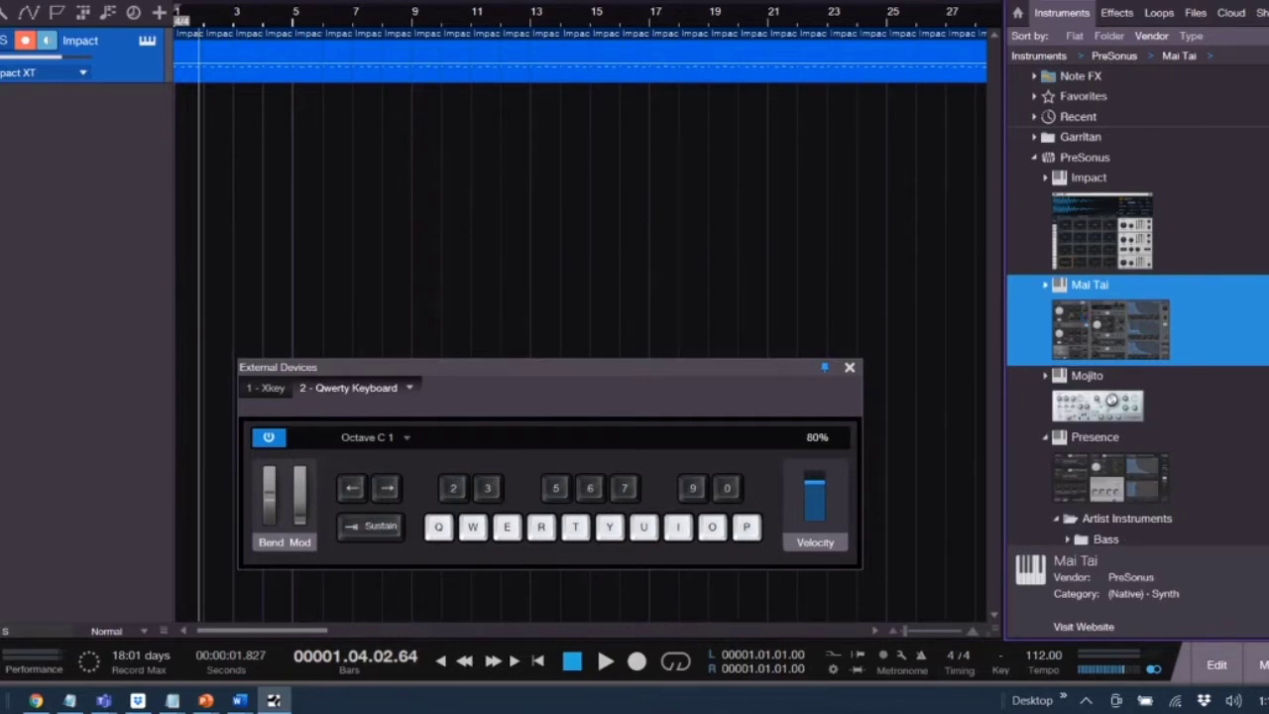
{"action": "left_click_drag", "start_coordinate": [1103, 335], "coordinate": [55, 156]}
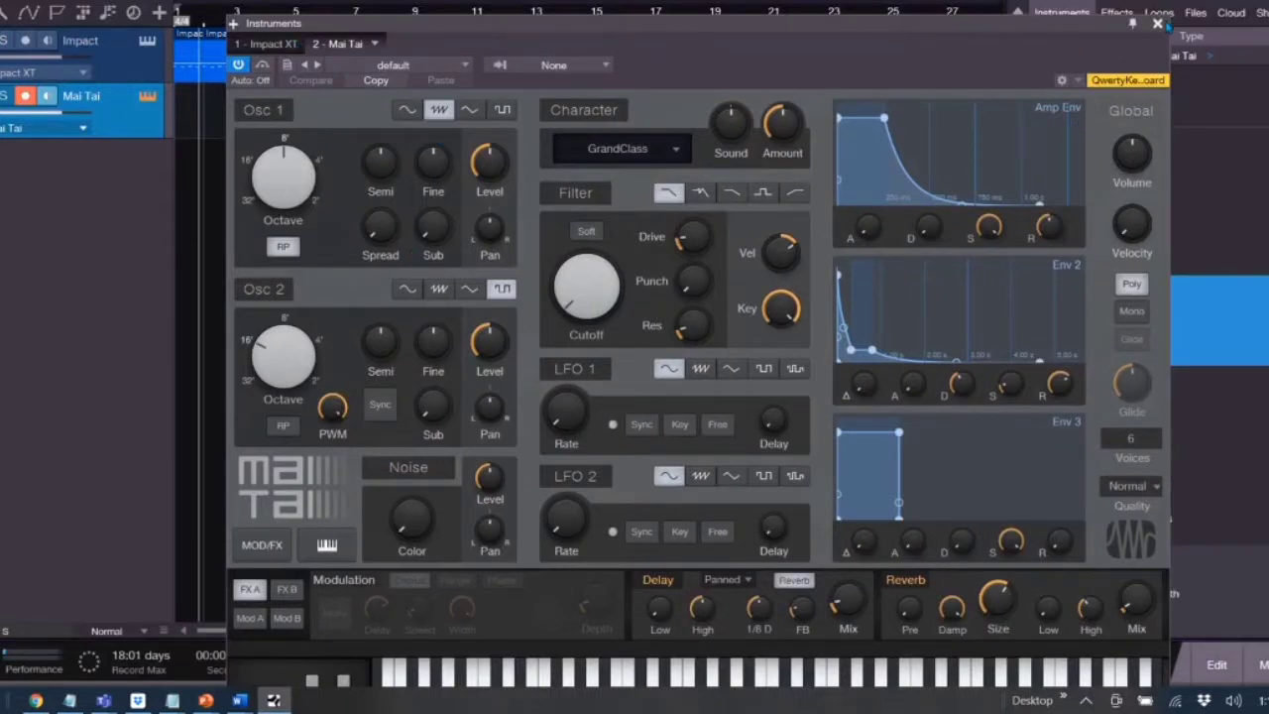
{"action": "left_click", "coordinate": [1157, 23]}
- Load the Bass - Fifty Fat preset from the Bass category into the Mai Tai instrument
{"action": "scroll", "coordinate": [1118, 421], "scroll_direction": "down", "scroll_amount": 2}
{"action": "double_click", "coordinate": [1118, 422]}
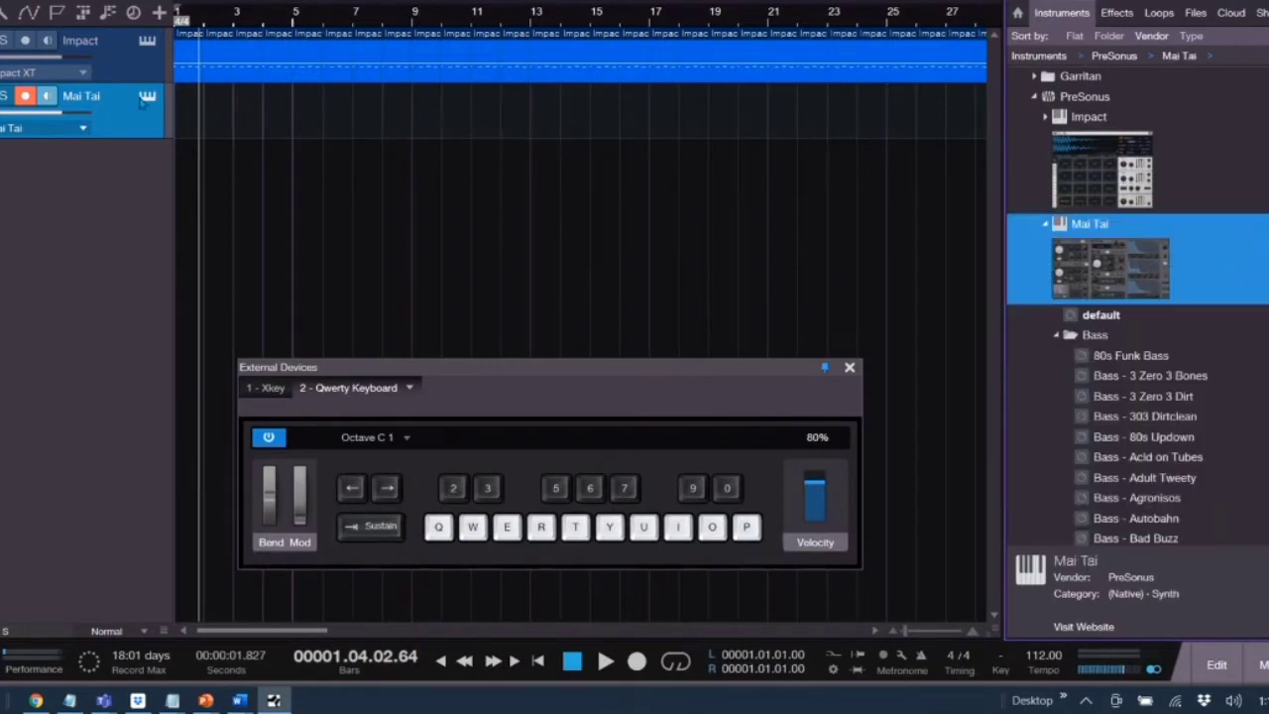
{"action": "left_click", "coordinate": [145, 101]}
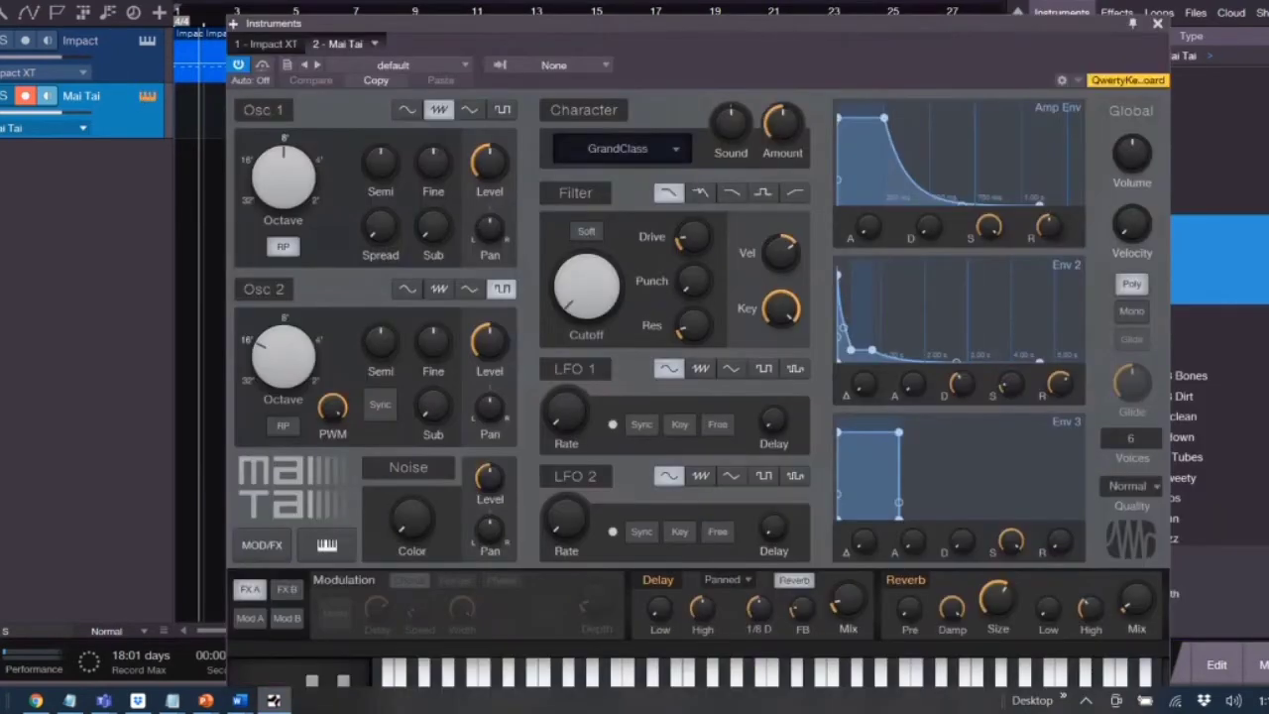
{"action": "left_click", "coordinate": [437, 66]}
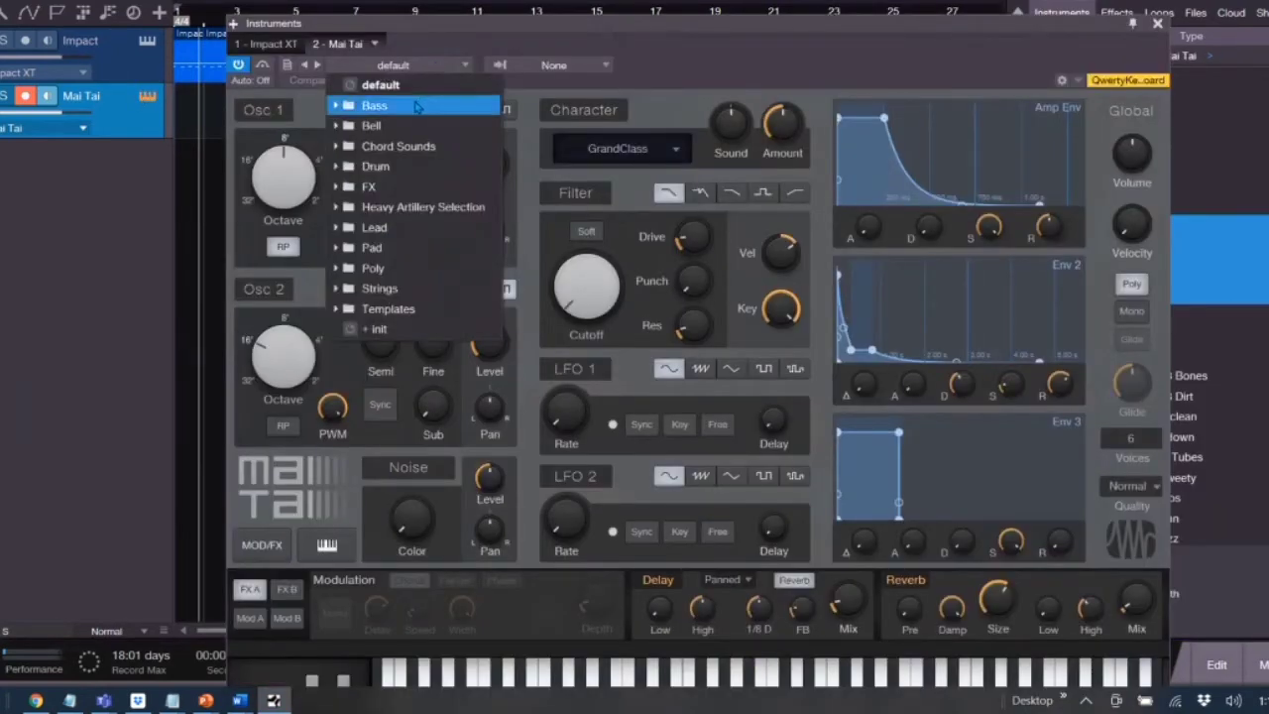
{"action": "left_click", "coordinate": [416, 107]}
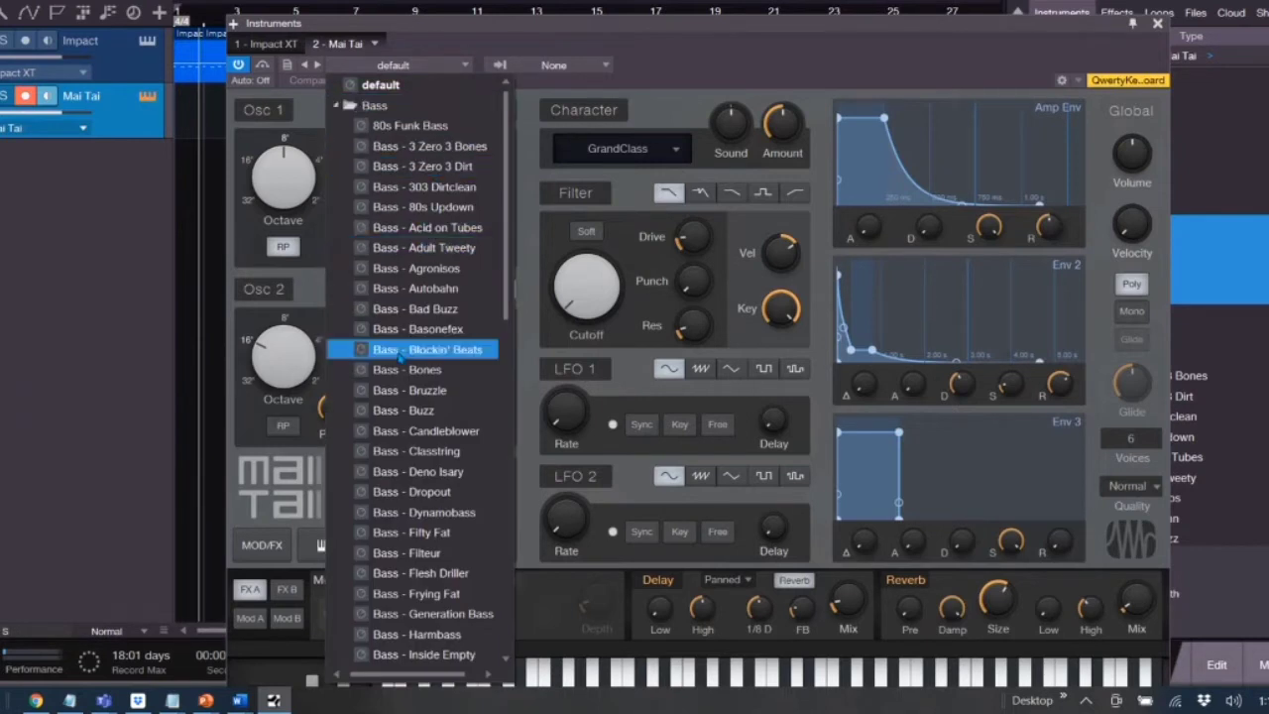
{"action": "left_click", "coordinate": [396, 533]}
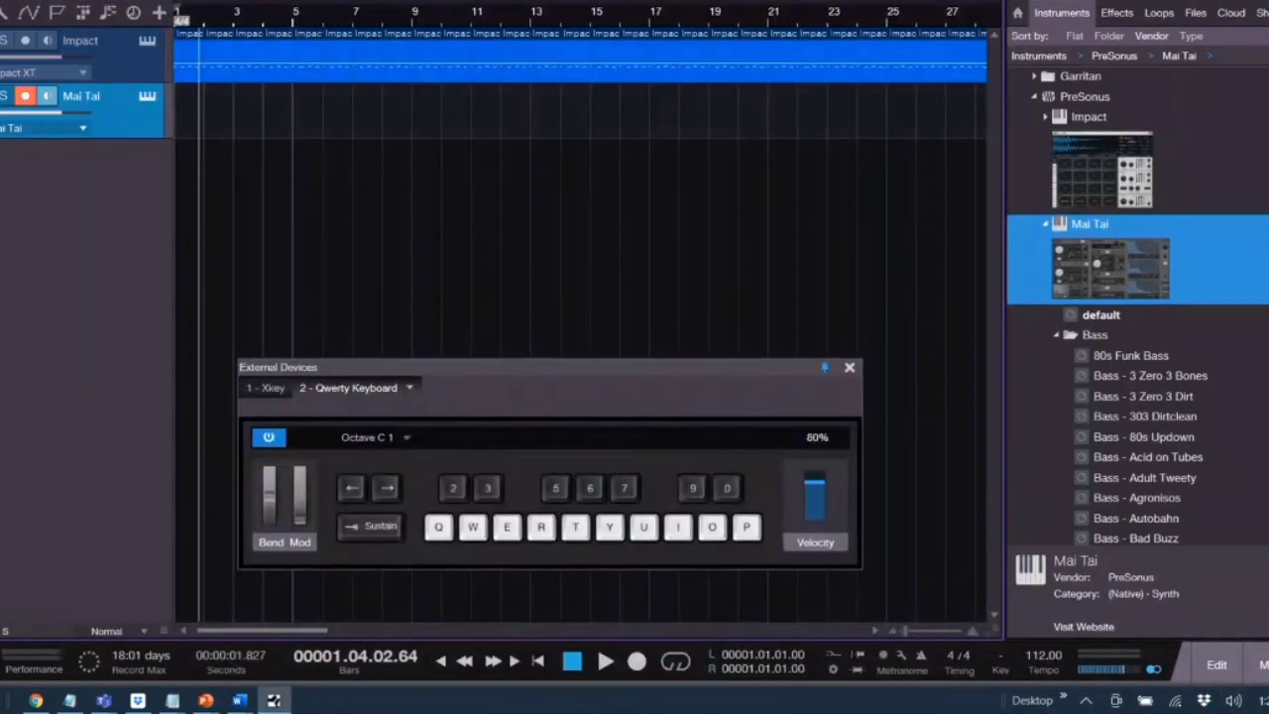
- Create an empty one-bar event at bar 1 on the Mai Tai track and open it for note editing
{"action": "key", "text": "F5"}
{"action": "scroll", "coordinate": [198, 497], "scroll_direction": "up", "scroll_amount": 3}
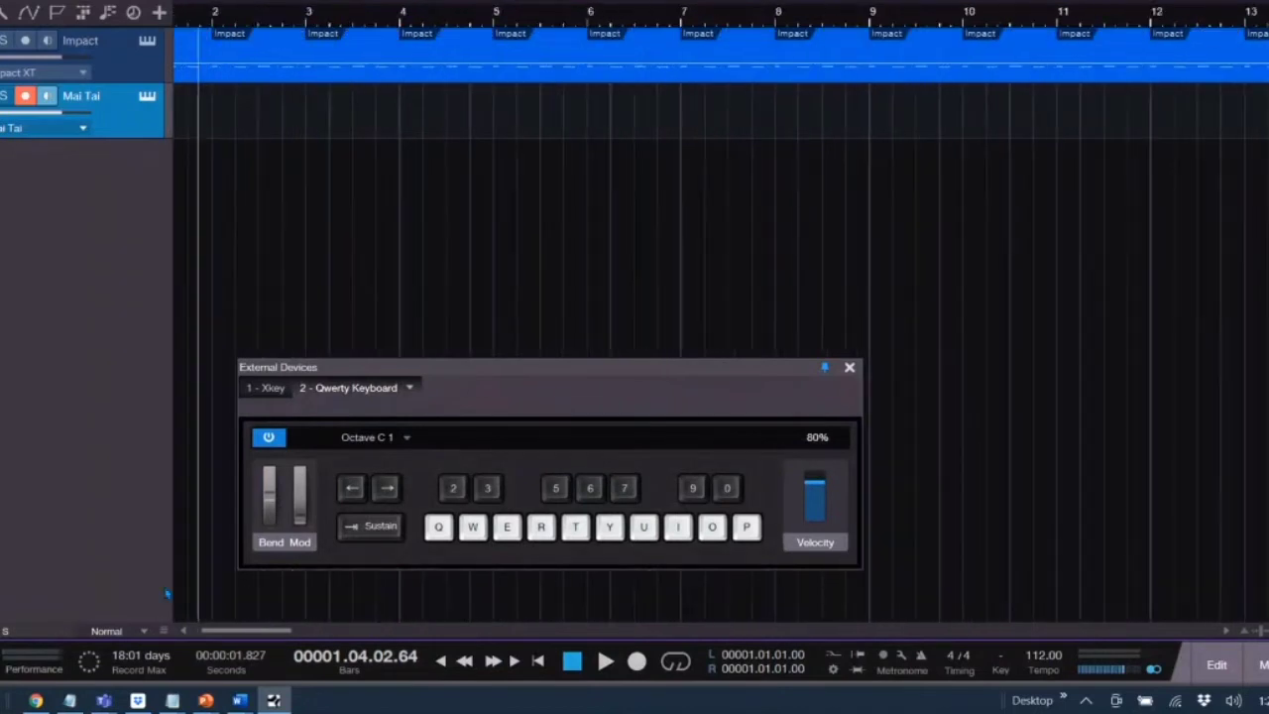
{"action": "double_click", "coordinate": [218, 120]}
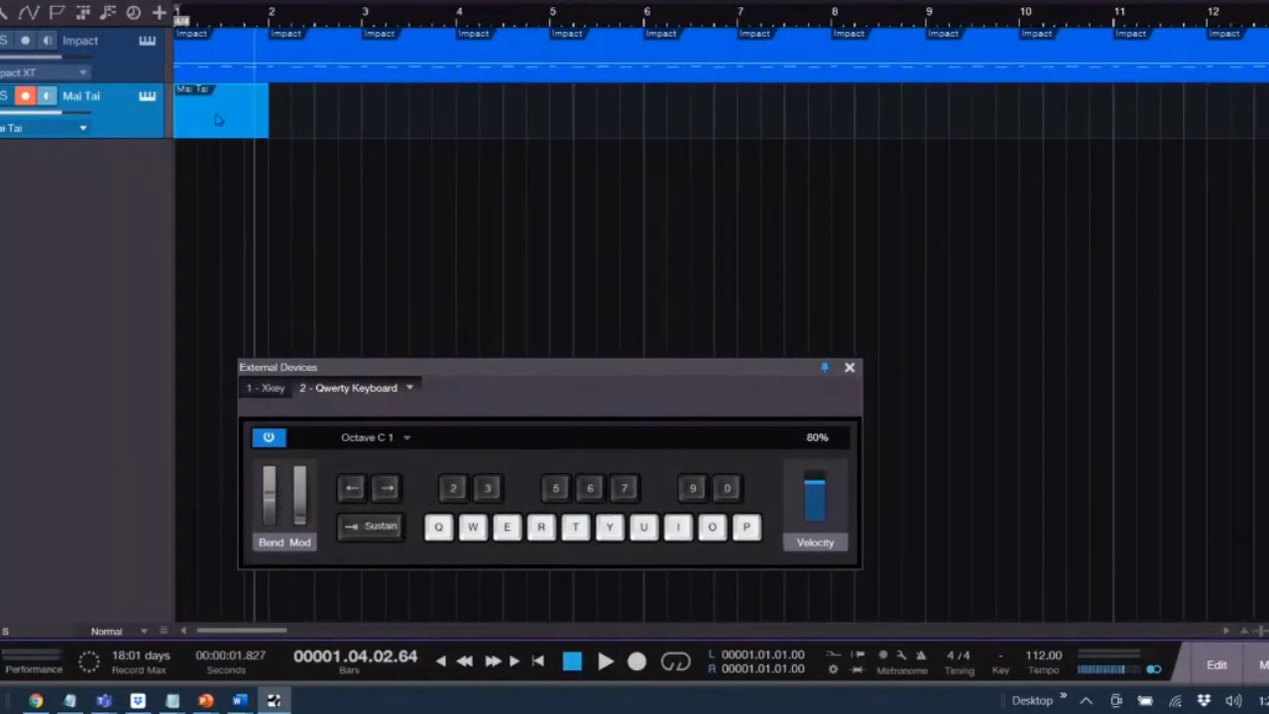
{"action": "double_click", "coordinate": [218, 120]}
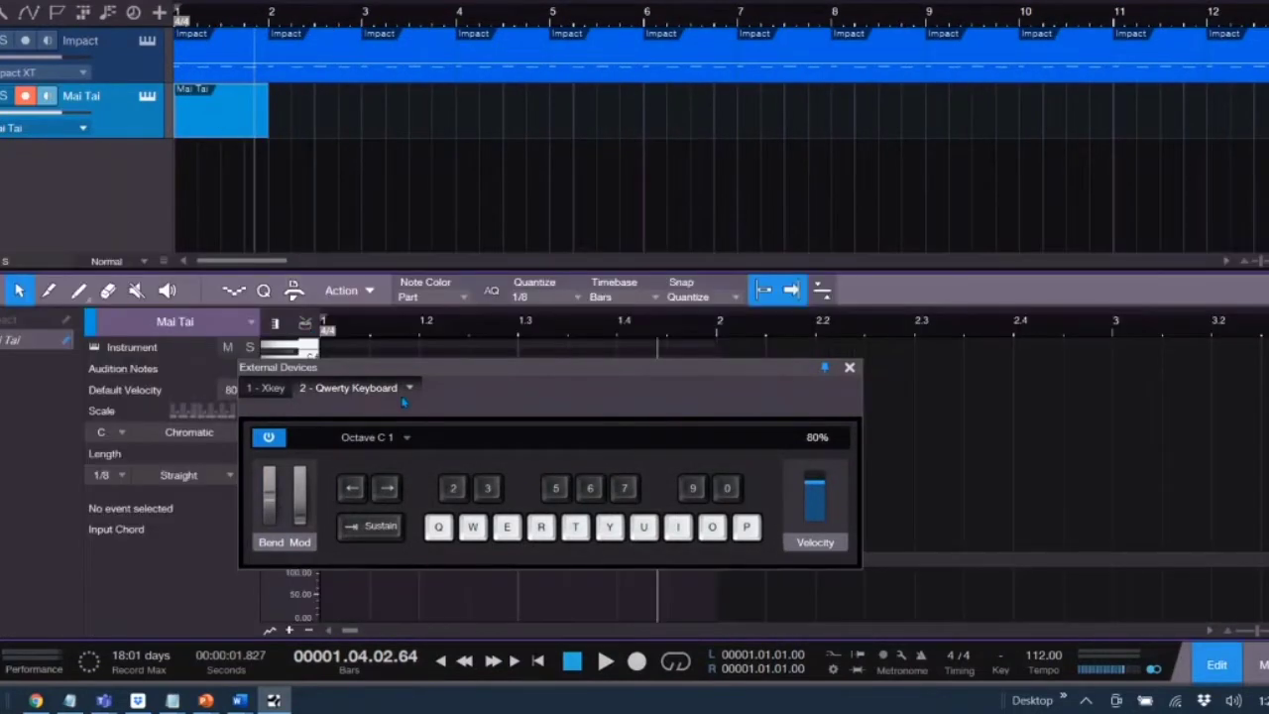
{"action": "left_click_drag", "start_coordinate": [421, 371], "coordinate": [1014, 104]}
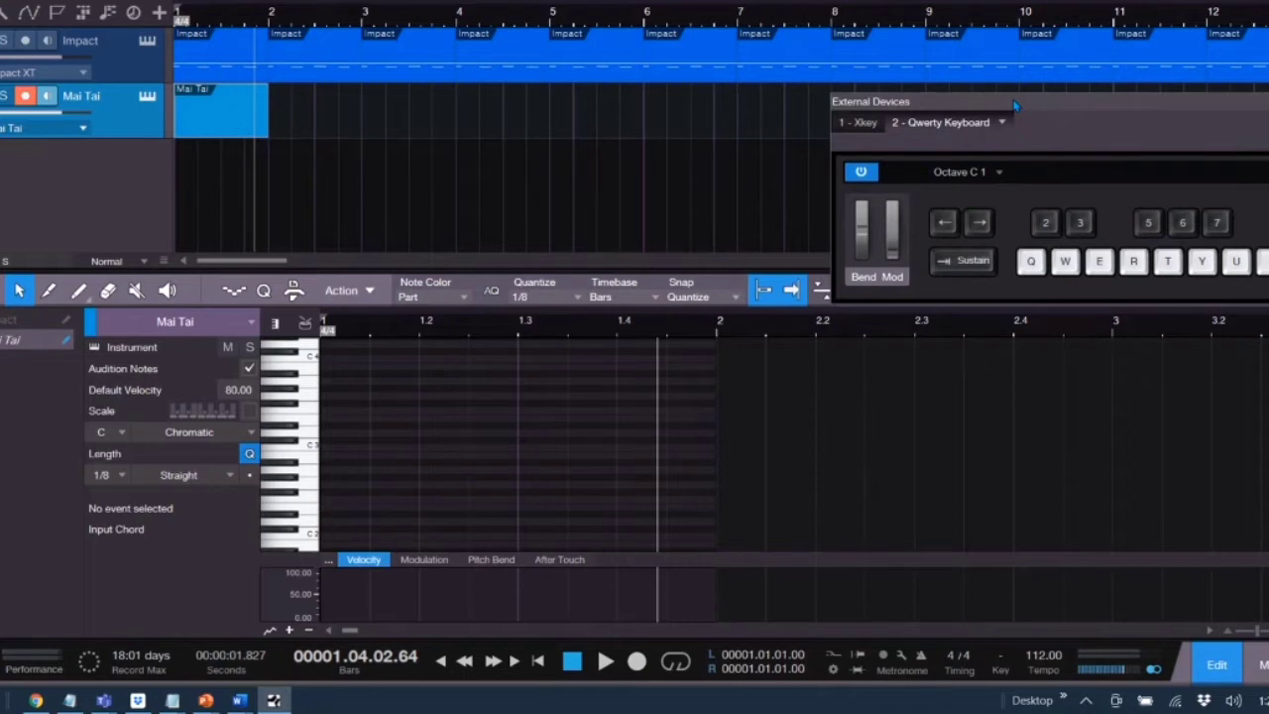
- Enter eighth notes in bar 1: G1 on beat 1, G2 on 1.2, A#1 on 1.3.3, D2 on 1.4 and G2 on 1.4.3
{"action": "scroll", "coordinate": [281, 443], "scroll_direction": "down", "scroll_amount": 3}
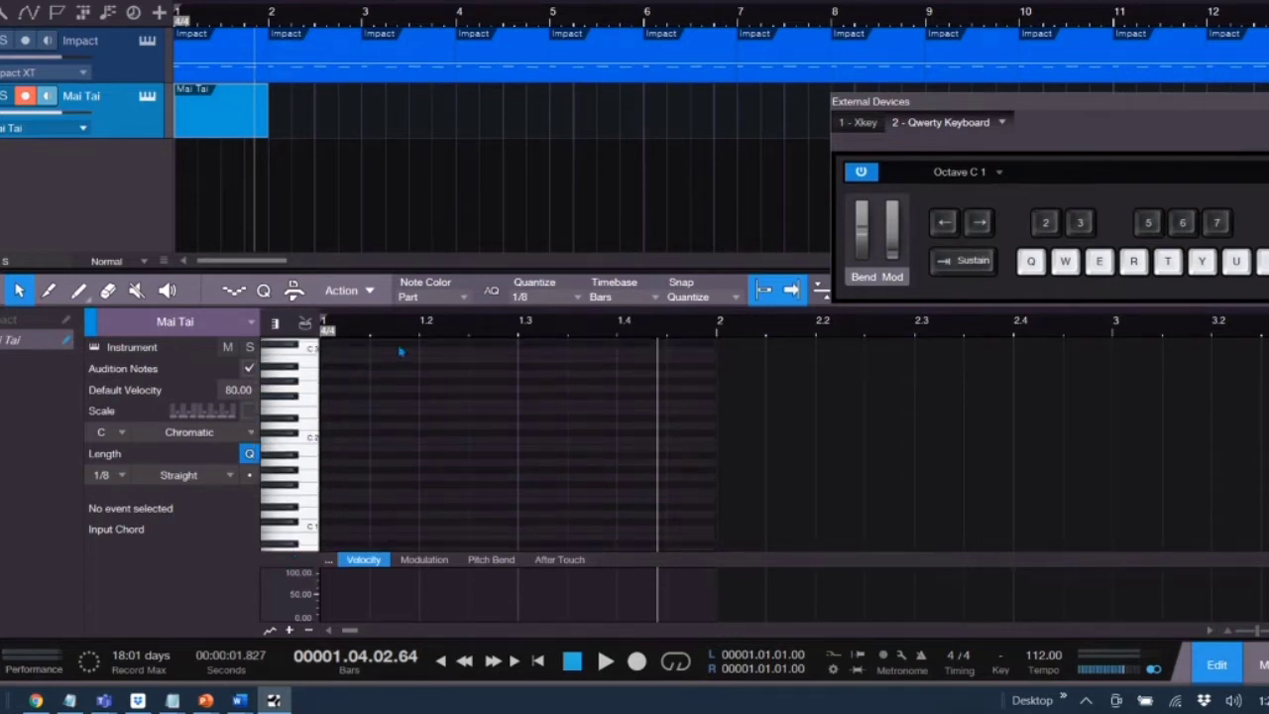
{"action": "left_click", "coordinate": [307, 478]}
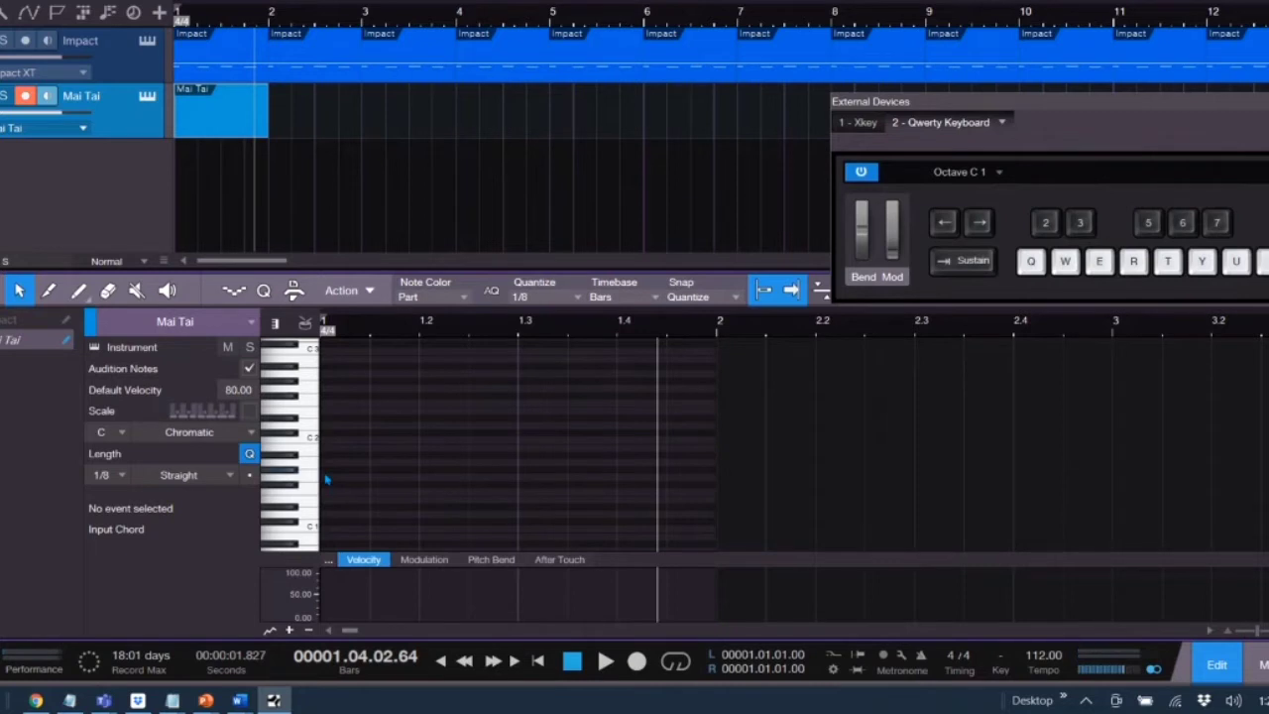
{"action": "left_click", "coordinate": [330, 468]}
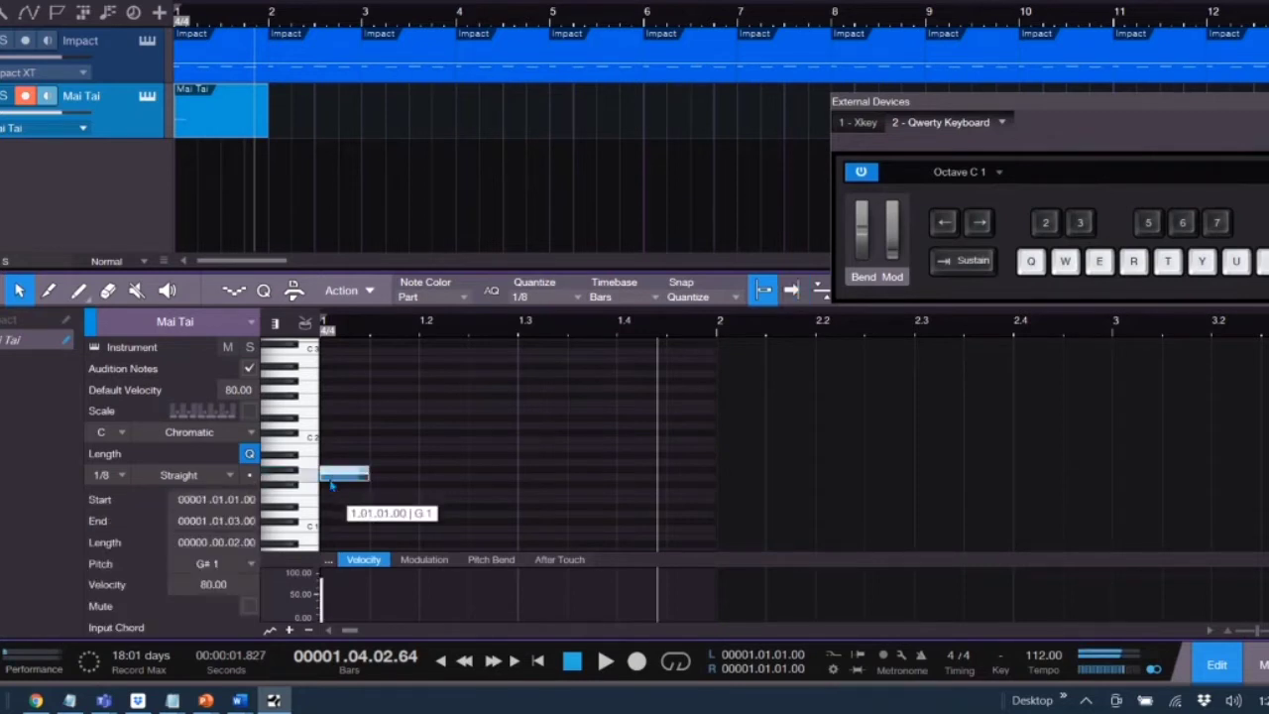
{"action": "left_click", "coordinate": [434, 388]}
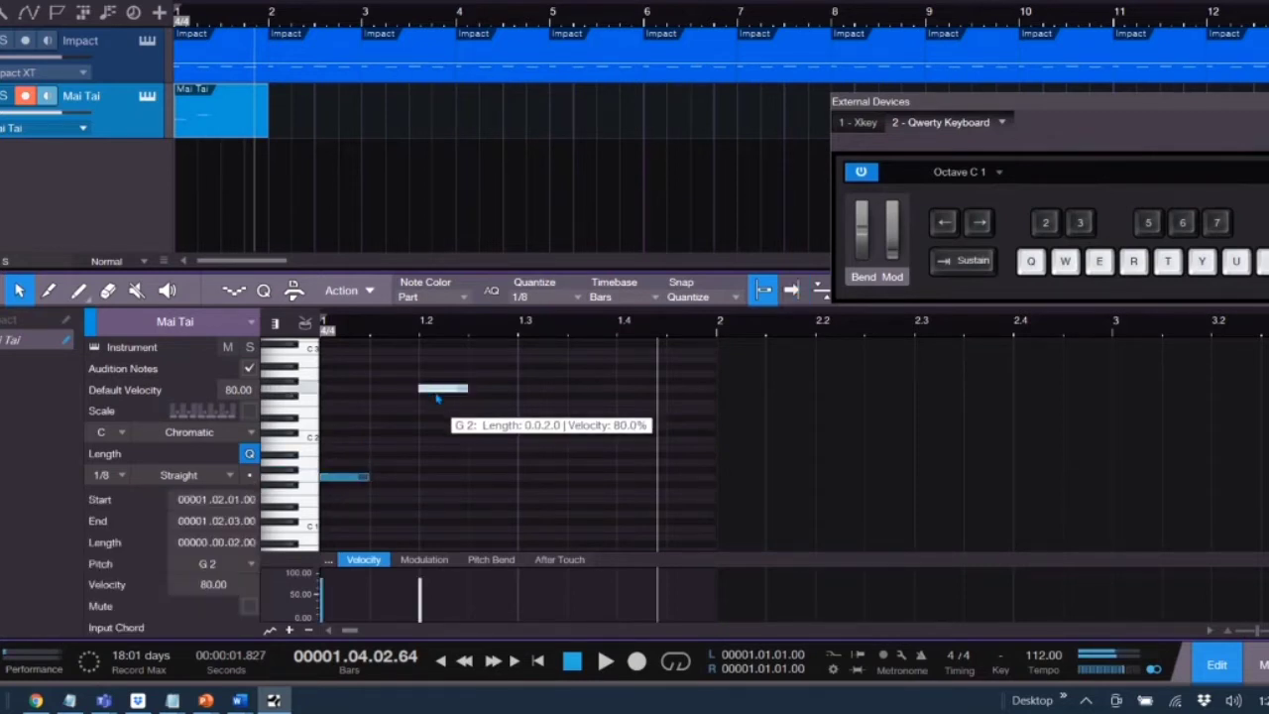
{"action": "left_click", "coordinate": [585, 455]}
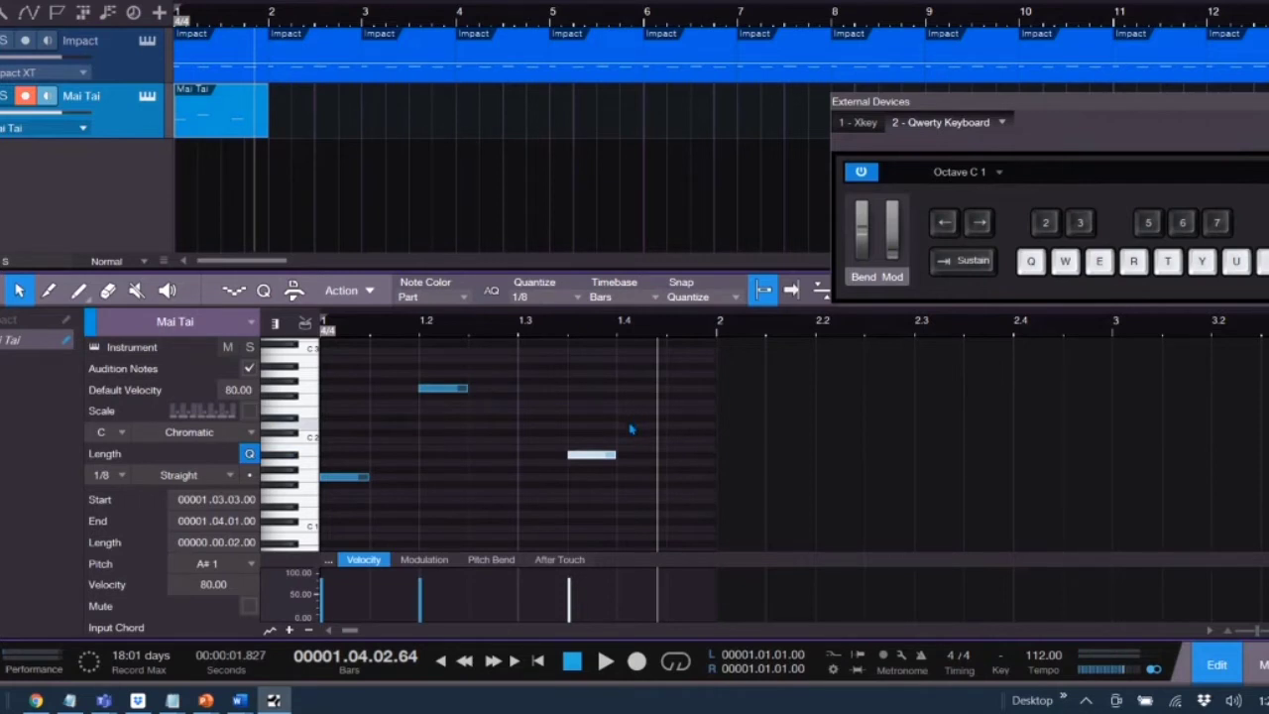
{"action": "left_click", "coordinate": [630, 426]}
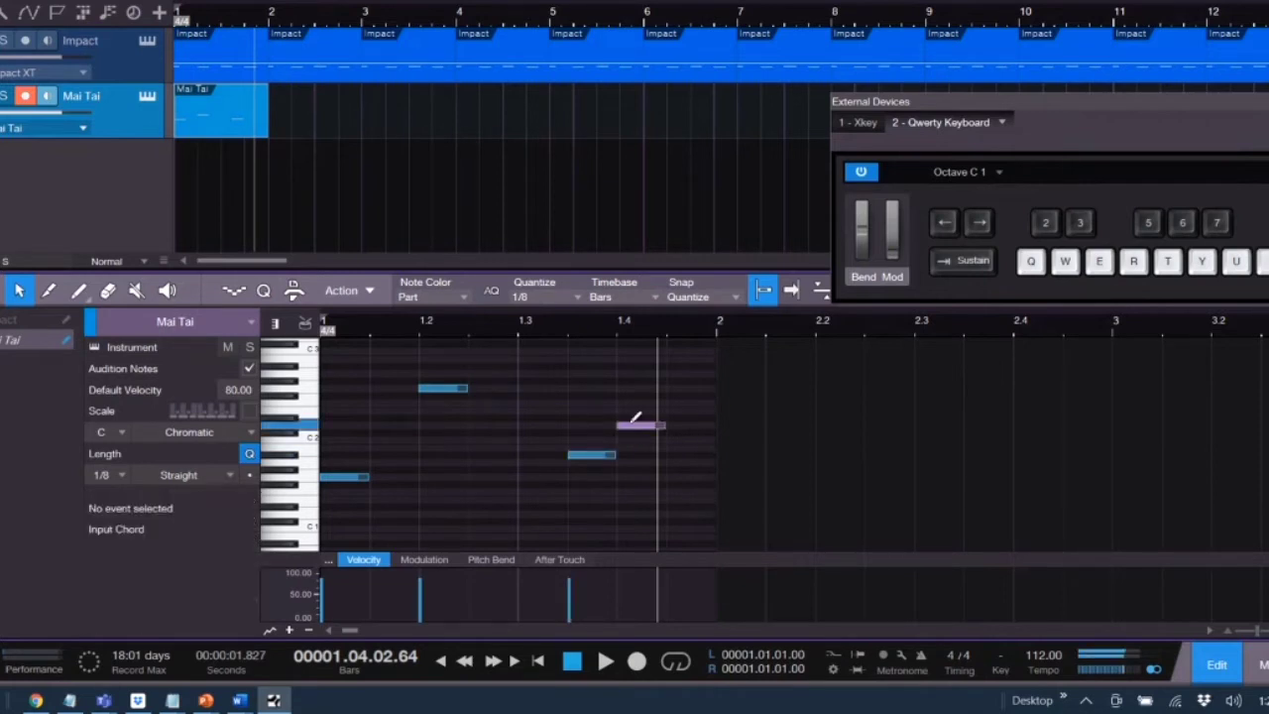
{"action": "left_click", "coordinate": [678, 391]}
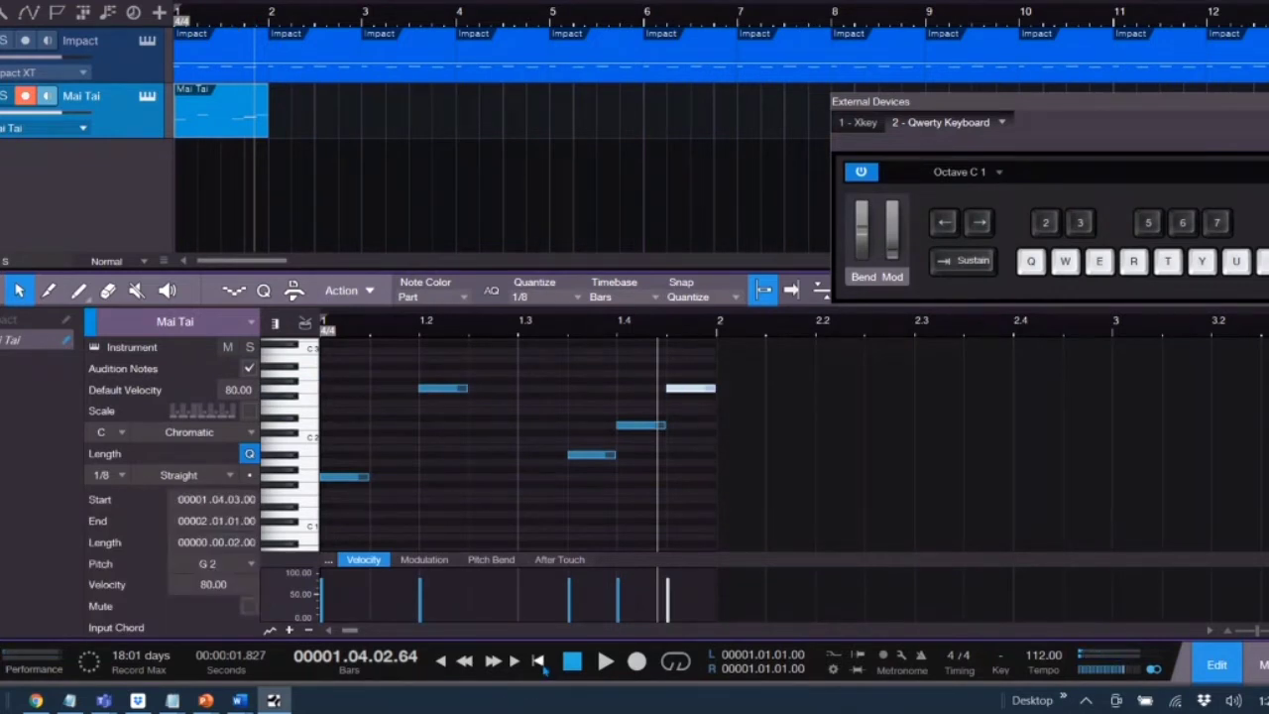
- Play the bass pattern with the drums from the start of the song, then close the note editor
{"action": "left_click", "coordinate": [537, 660]}
{"action": "left_click", "coordinate": [605, 661]}
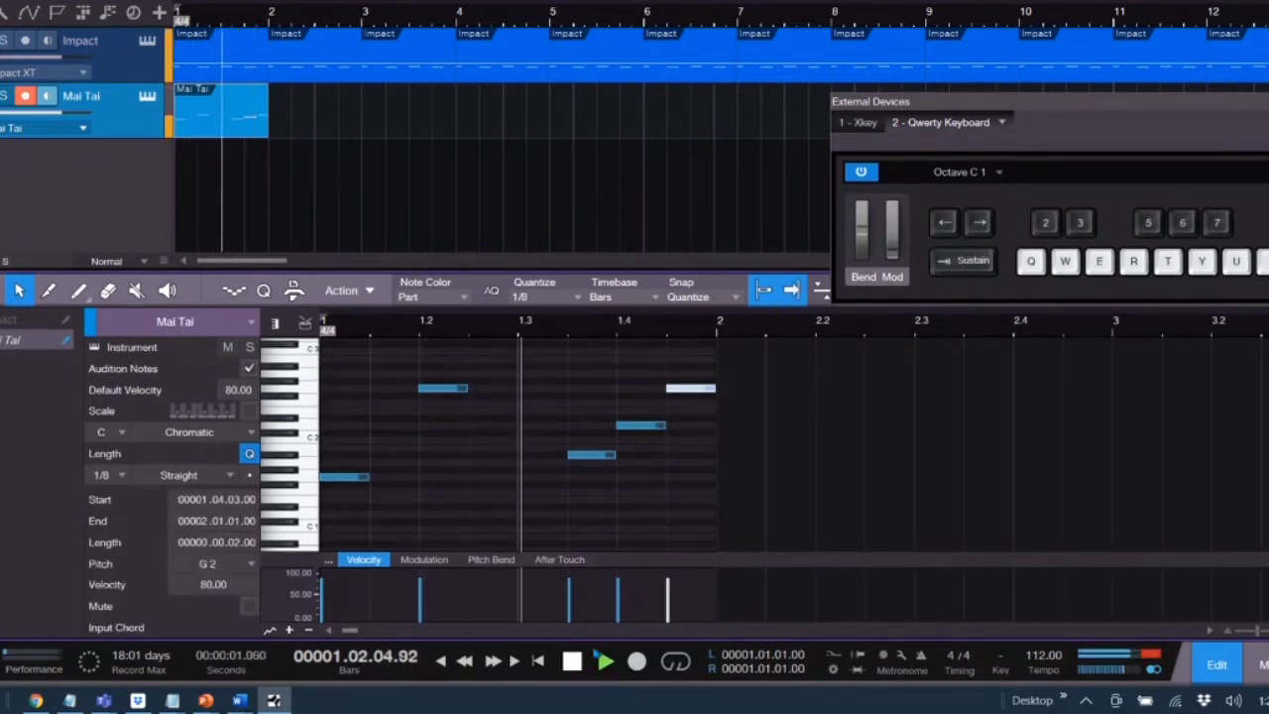
{"action": "left_click", "coordinate": [573, 663]}
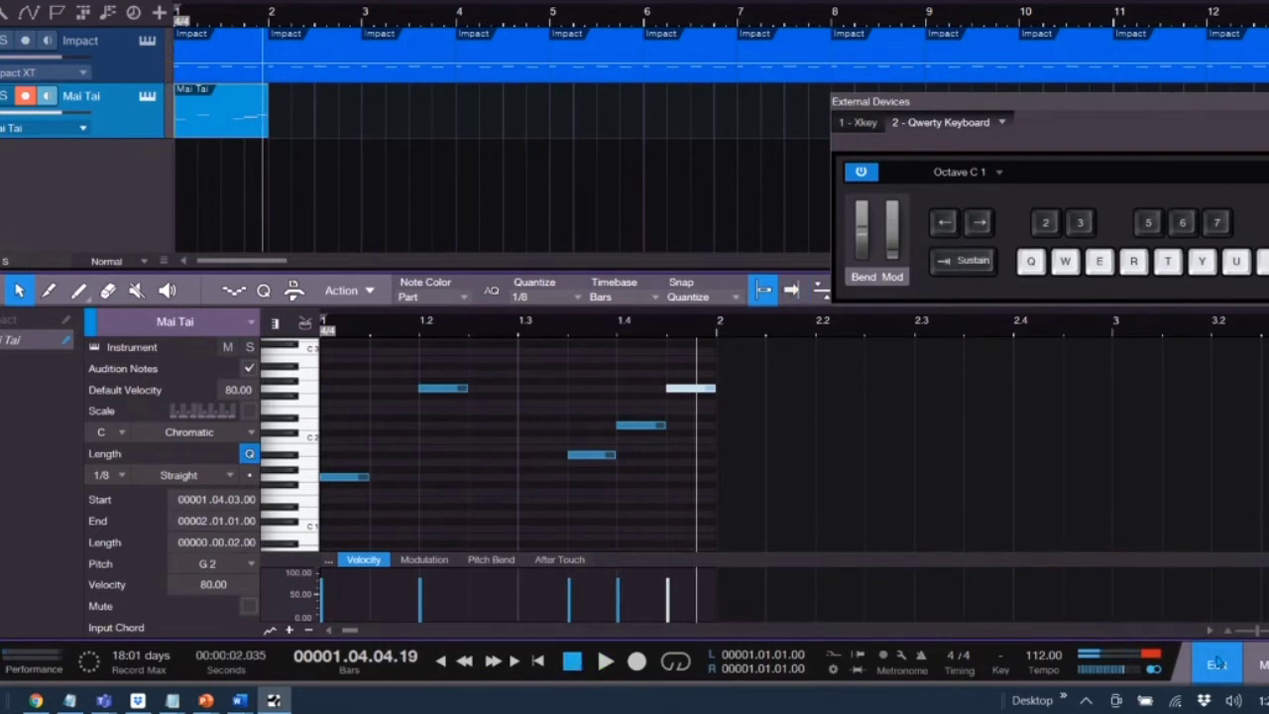
{"action": "left_click", "coordinate": [1218, 658]}
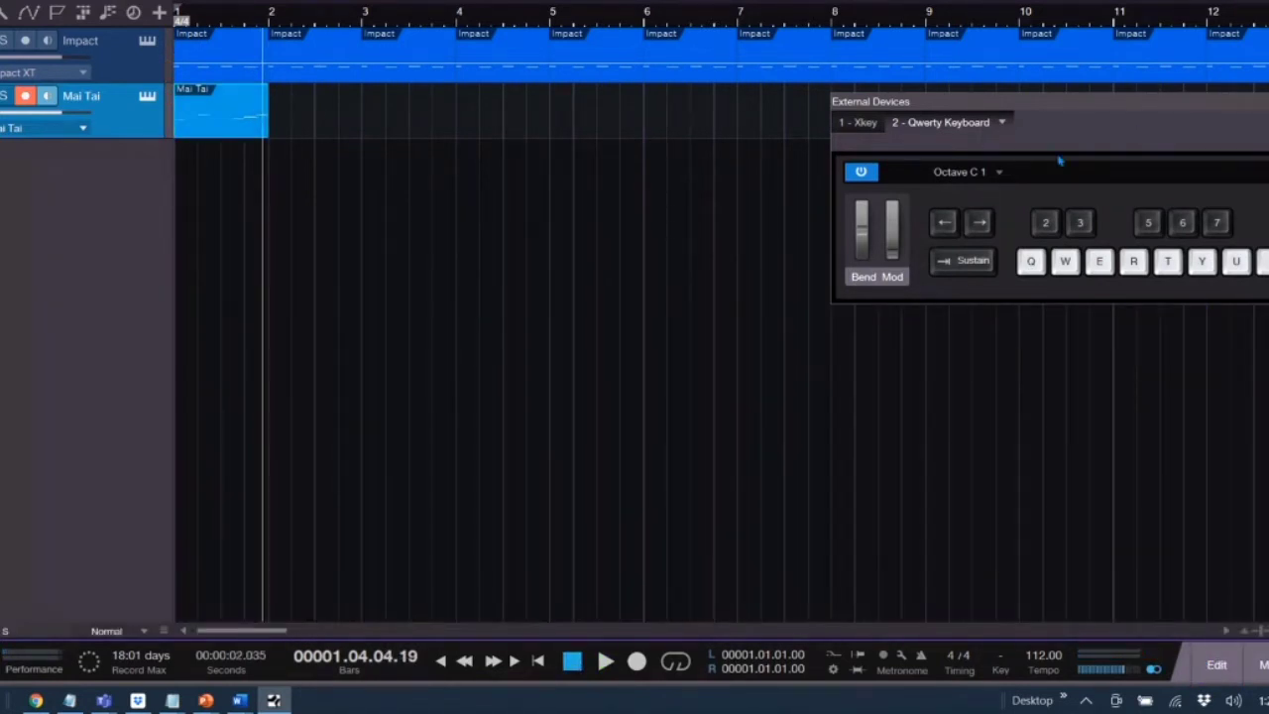
- Duplicate the Mai Tai bass event four times so it fills bars 1 through 5
{"action": "left_click_drag", "start_coordinate": [1059, 161], "coordinate": [419, 379]}
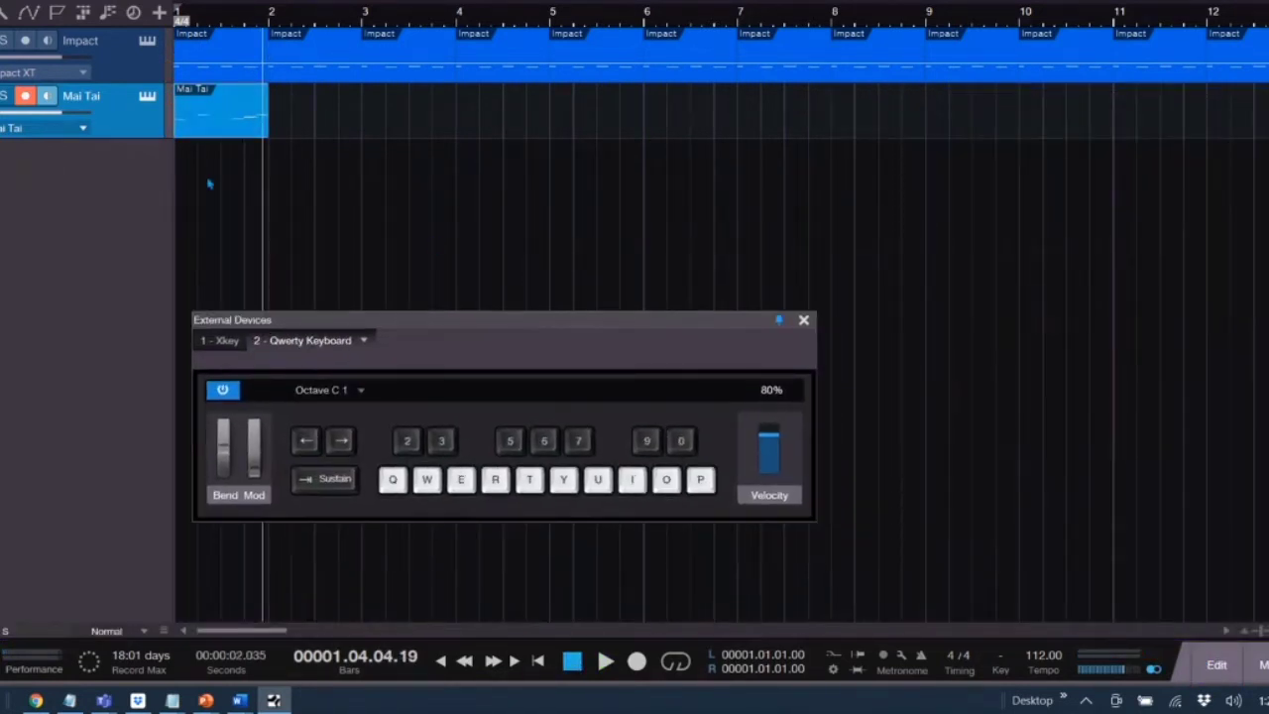
{"action": "key", "text": "d"}
{"action": "key", "text": "d"}
{"action": "key", "text": "d"}
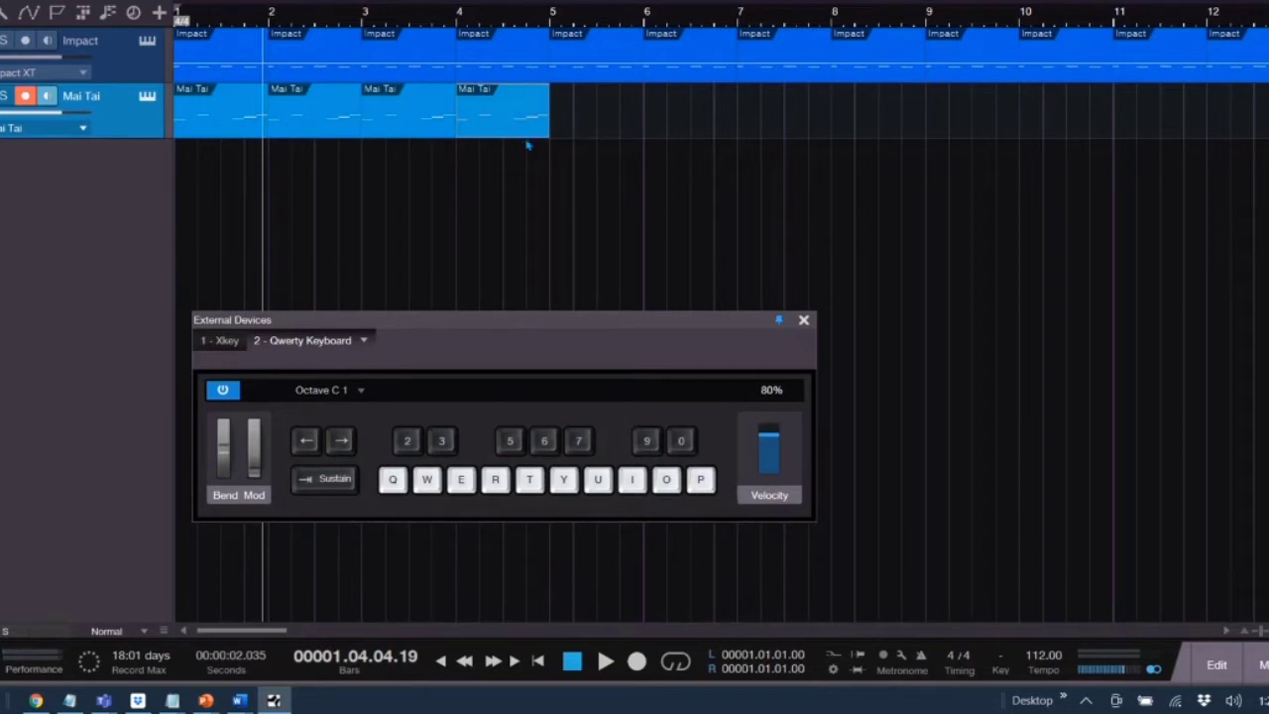
{"action": "key", "text": "d"}
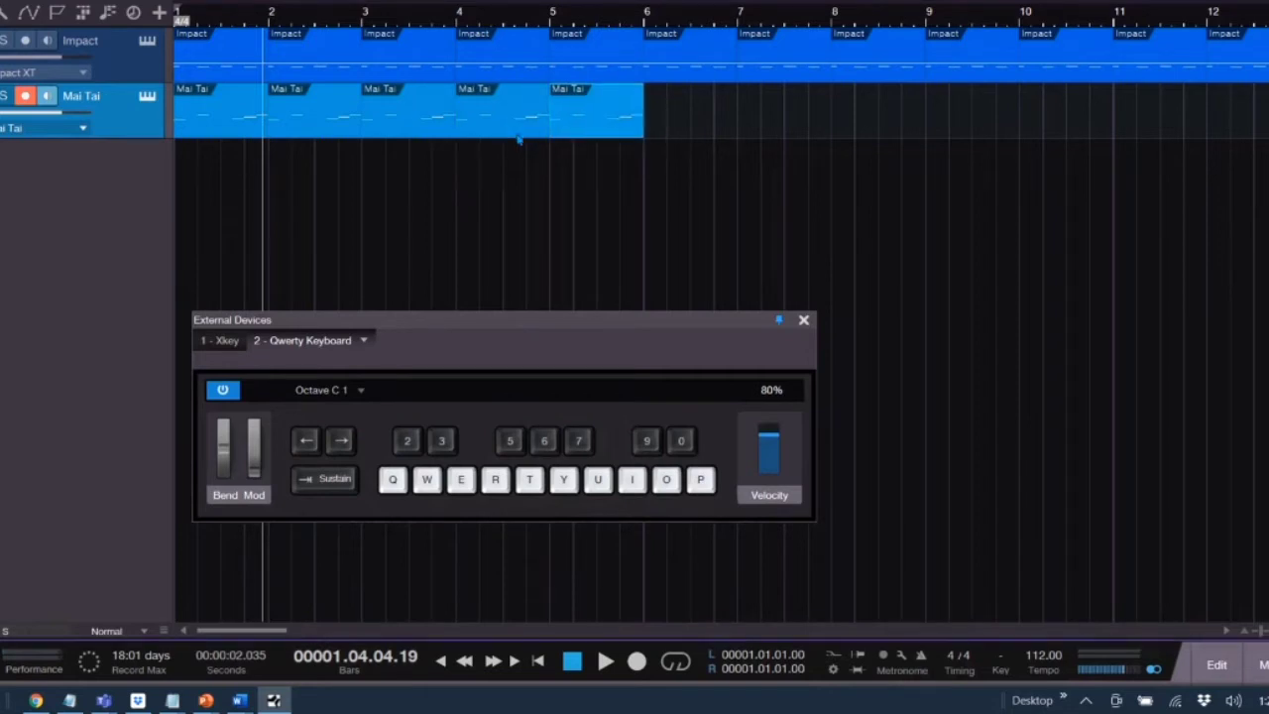
- Transpose all notes of the Mai Tai event in bar 5 up together so the first note is C2
{"action": "double_click", "coordinate": [573, 133]}
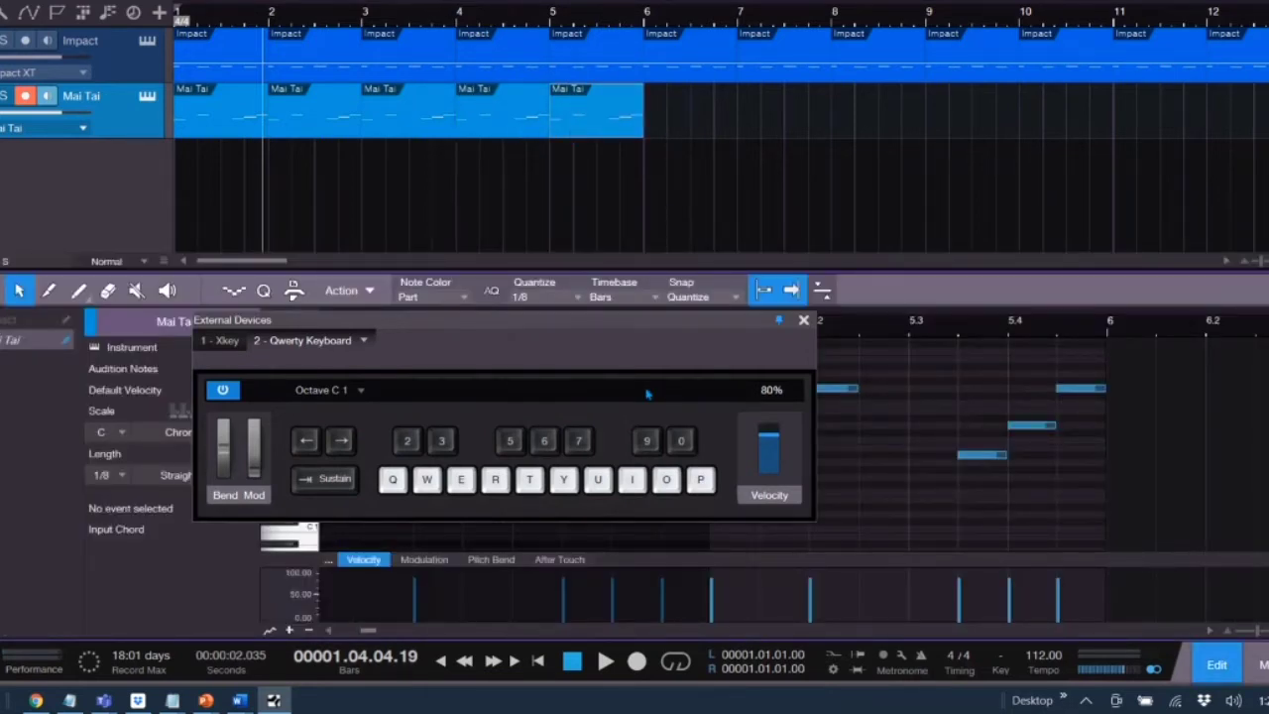
{"action": "left_click_drag", "start_coordinate": [615, 335], "coordinate": [1268, 57]}
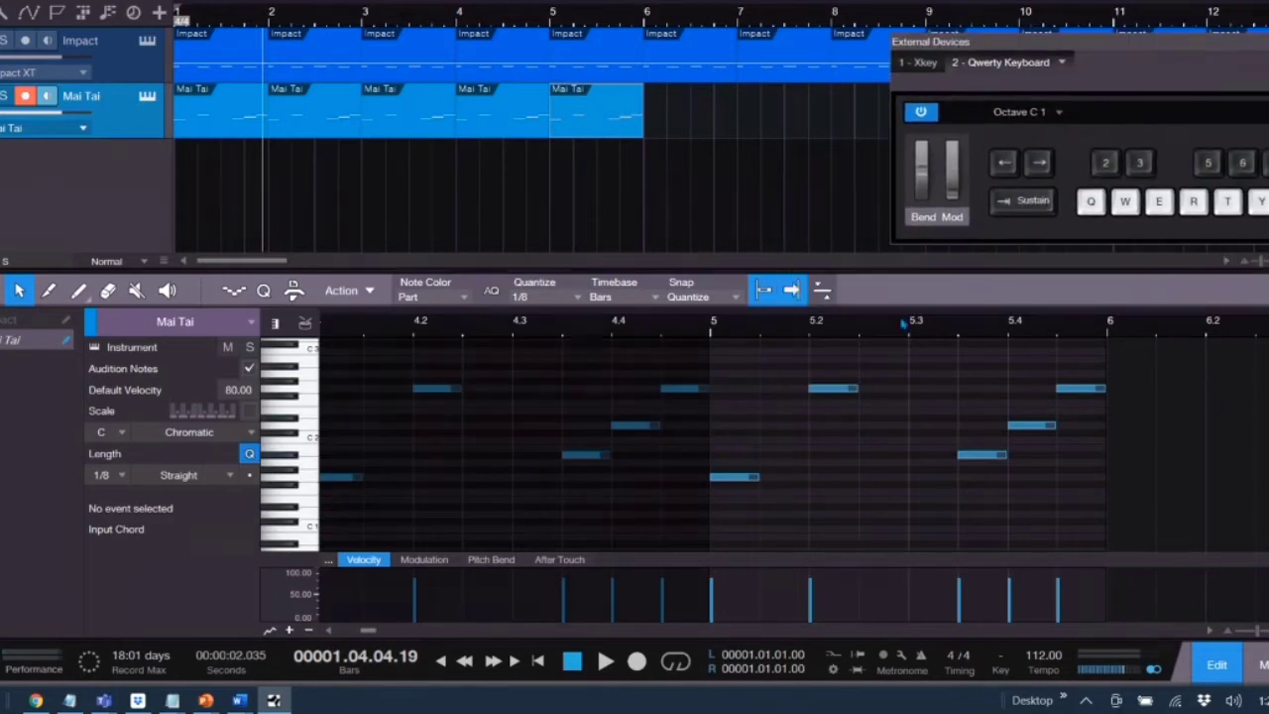
{"action": "left_click_drag", "start_coordinate": [1106, 517], "coordinate": [710, 367]}
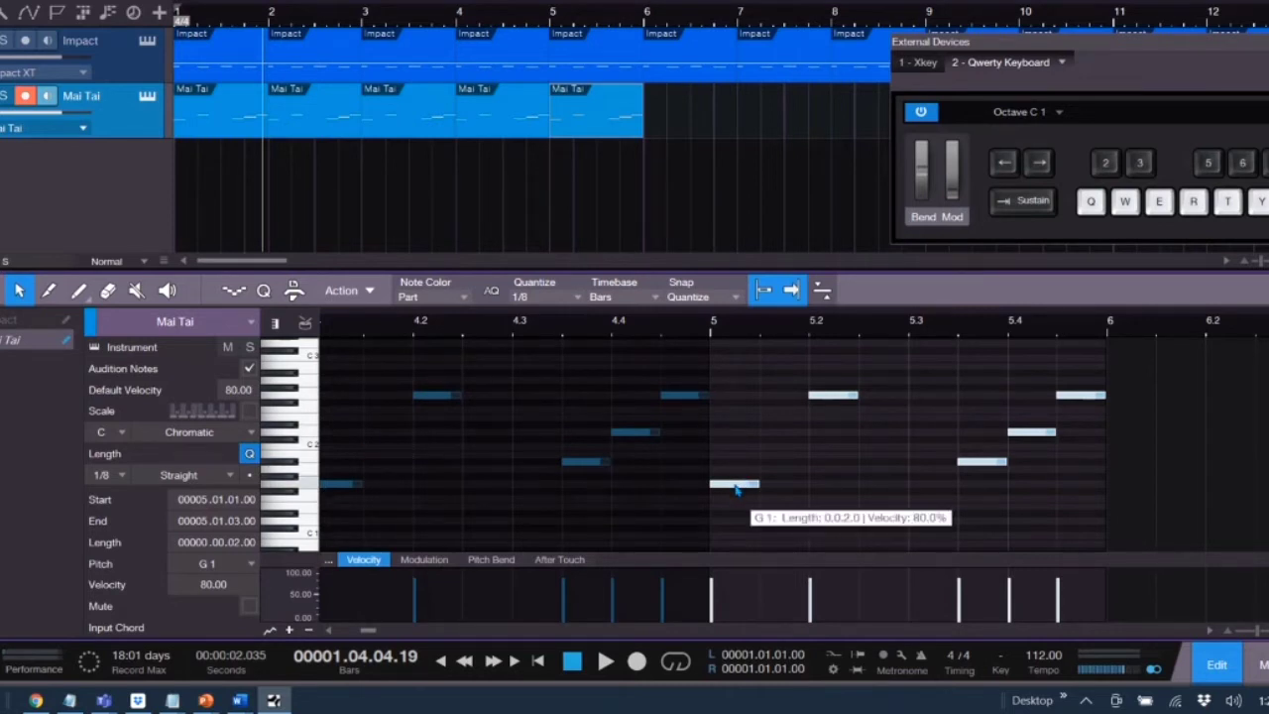
{"action": "left_click_drag", "start_coordinate": [737, 488], "coordinate": [755, 451]}
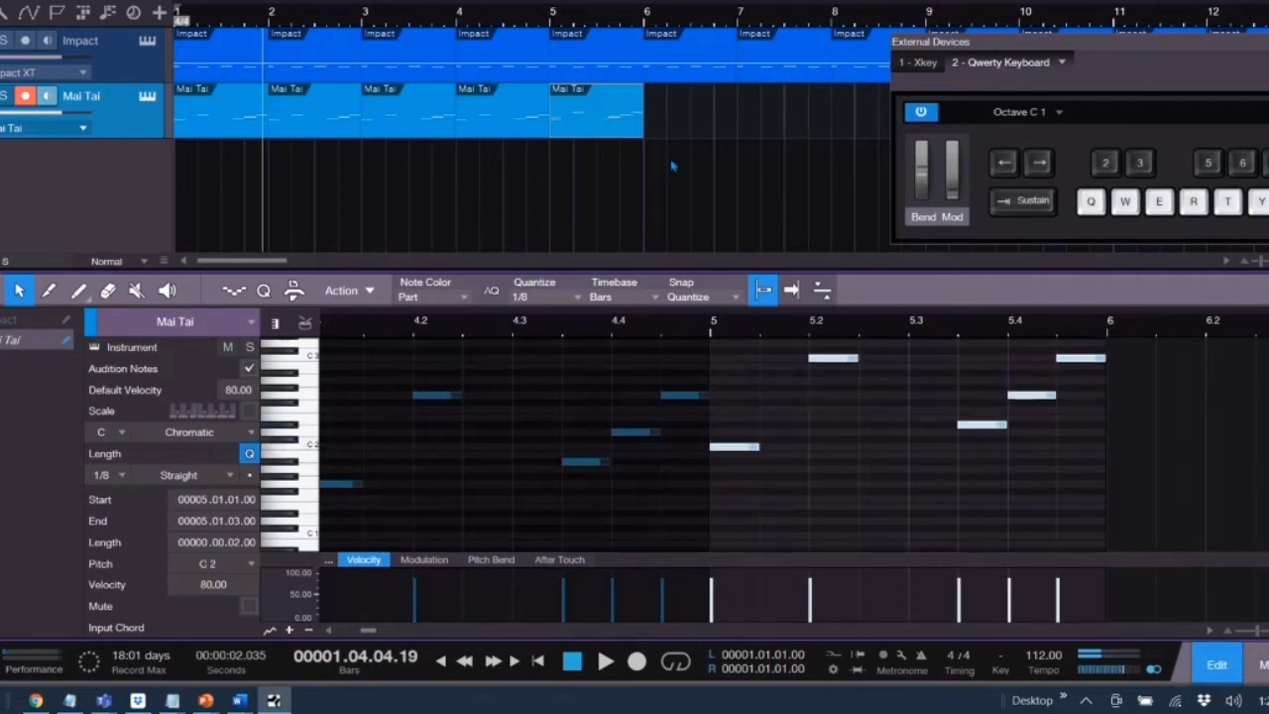
- Play the transition into the transposed bar from position 4.4, then close the note editor
{"action": "left_click", "coordinate": [526, 208]}
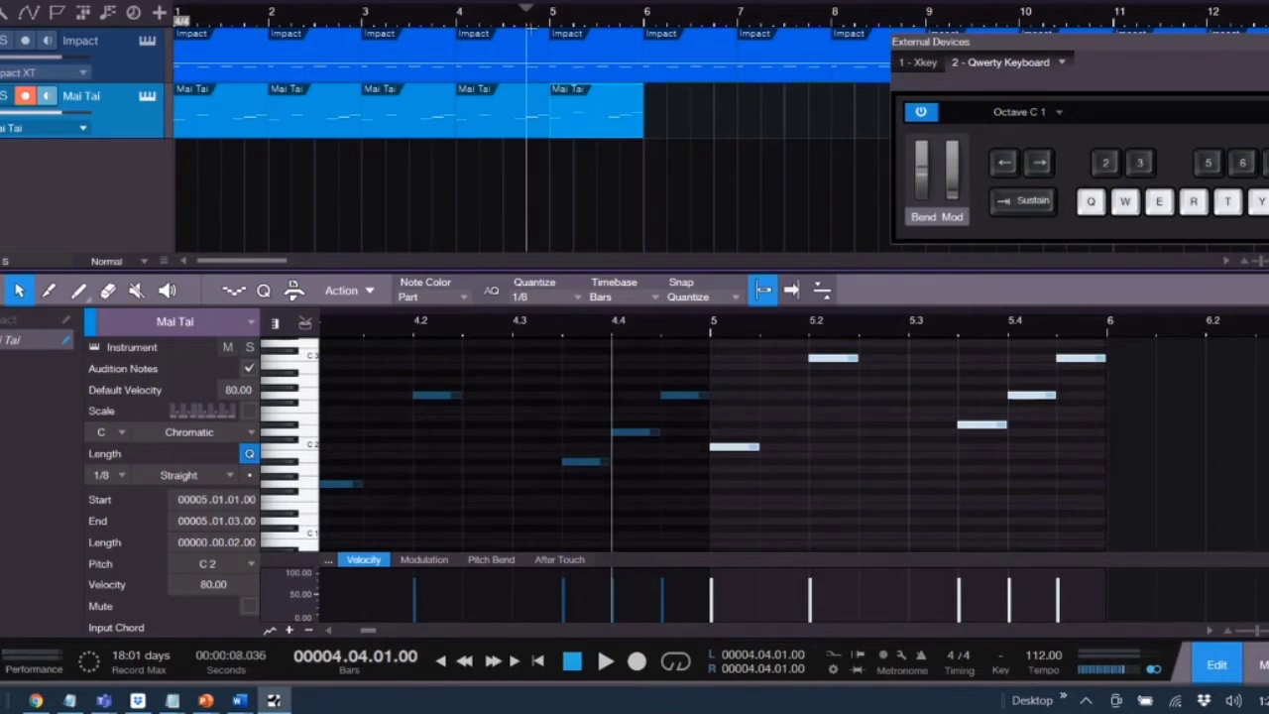
{"action": "key", "text": "space"}
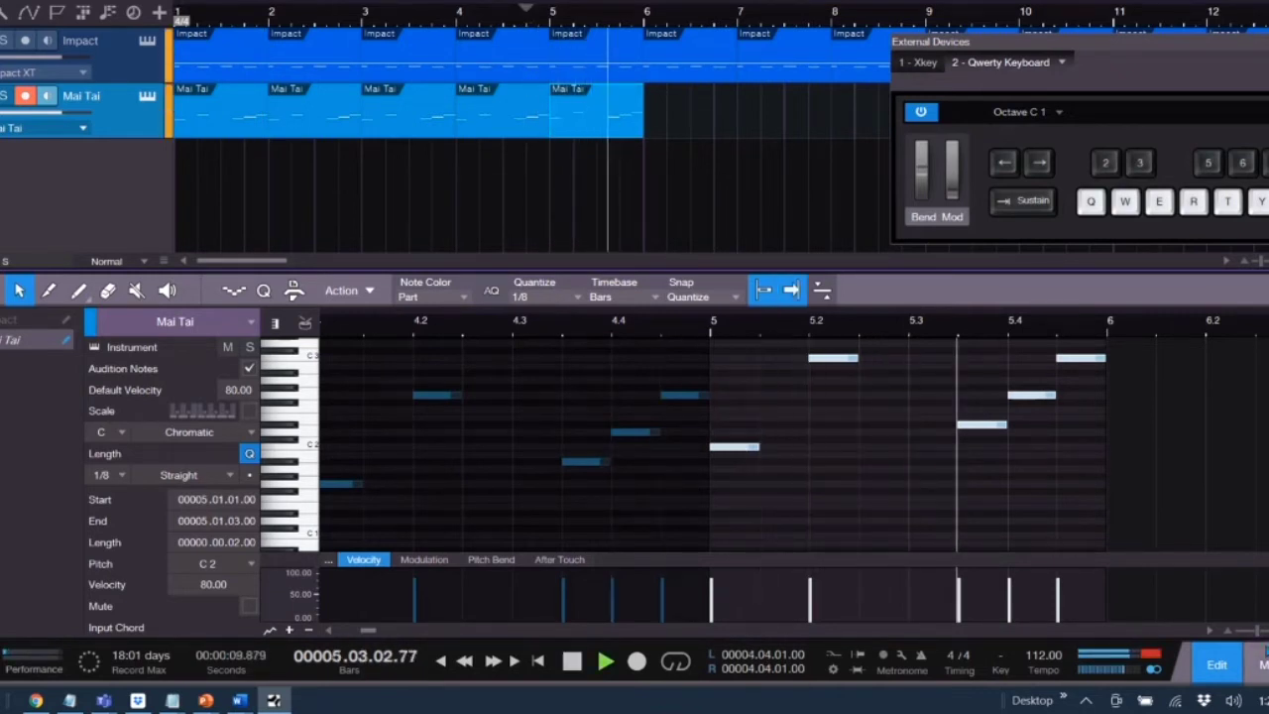
{"action": "key", "text": "space"}
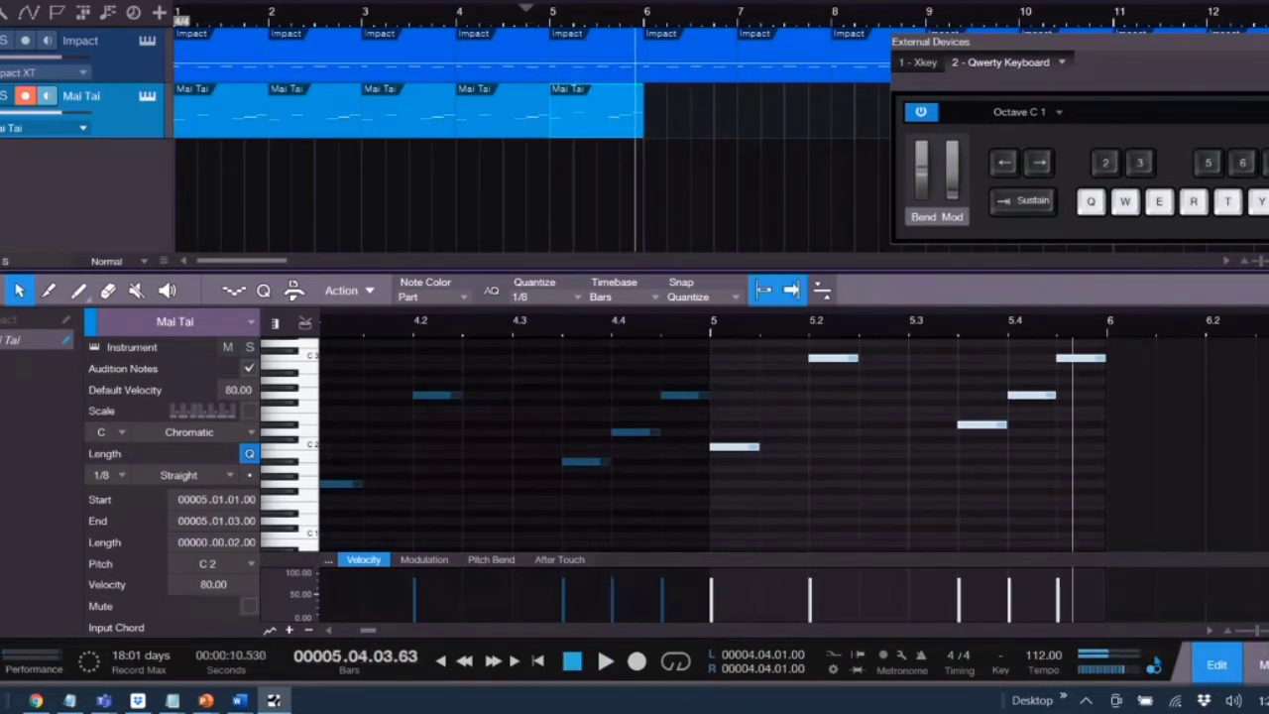
{"action": "left_click", "coordinate": [1217, 670]}
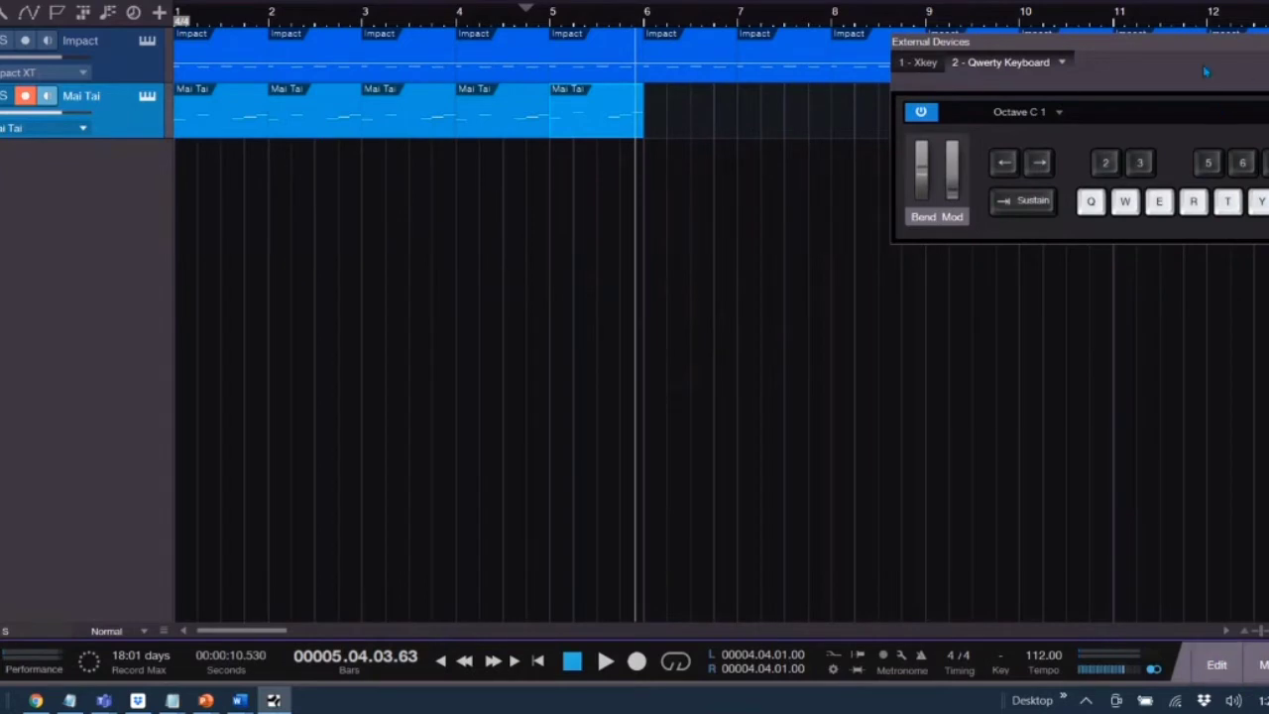
- Duplicate the transposed Mai Tai event from bar 5 three times so it fills bars 6 through 8
{"action": "left_click_drag", "start_coordinate": [1202, 64], "coordinate": [342, 377]}
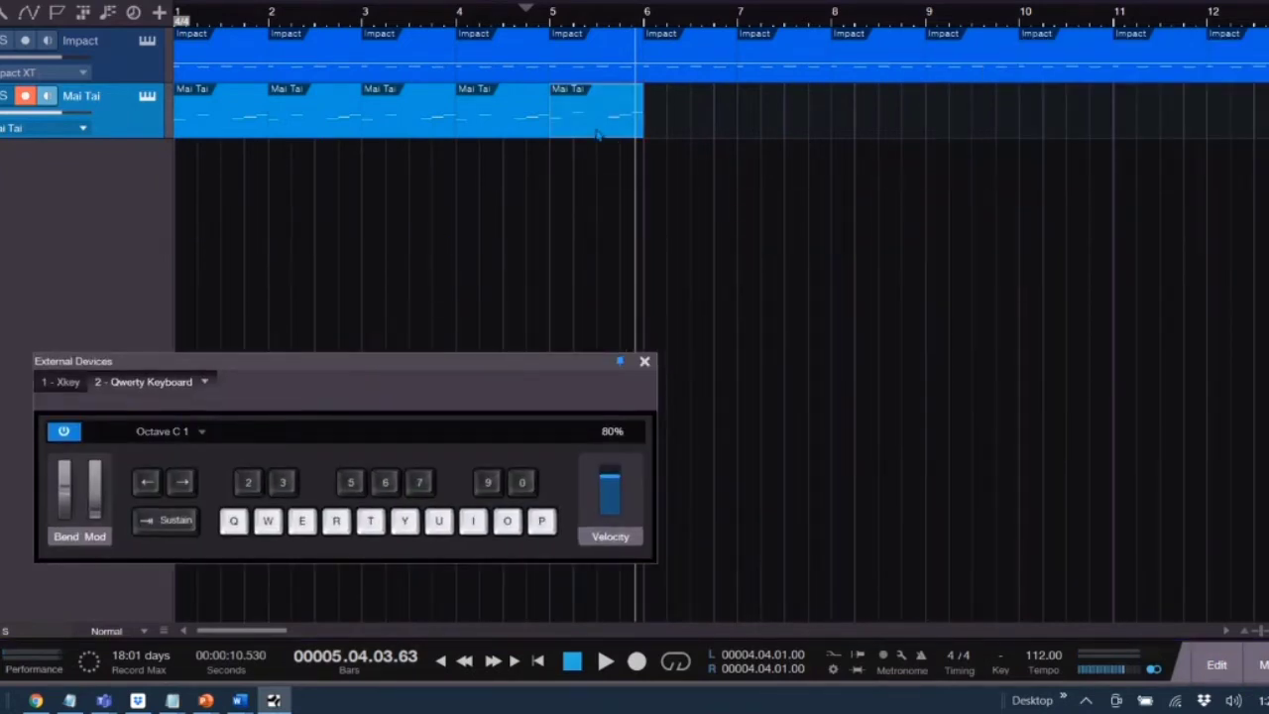
{"action": "key", "text": "d"}
{"action": "key", "text": "d"}
{"action": "key", "text": "d"}
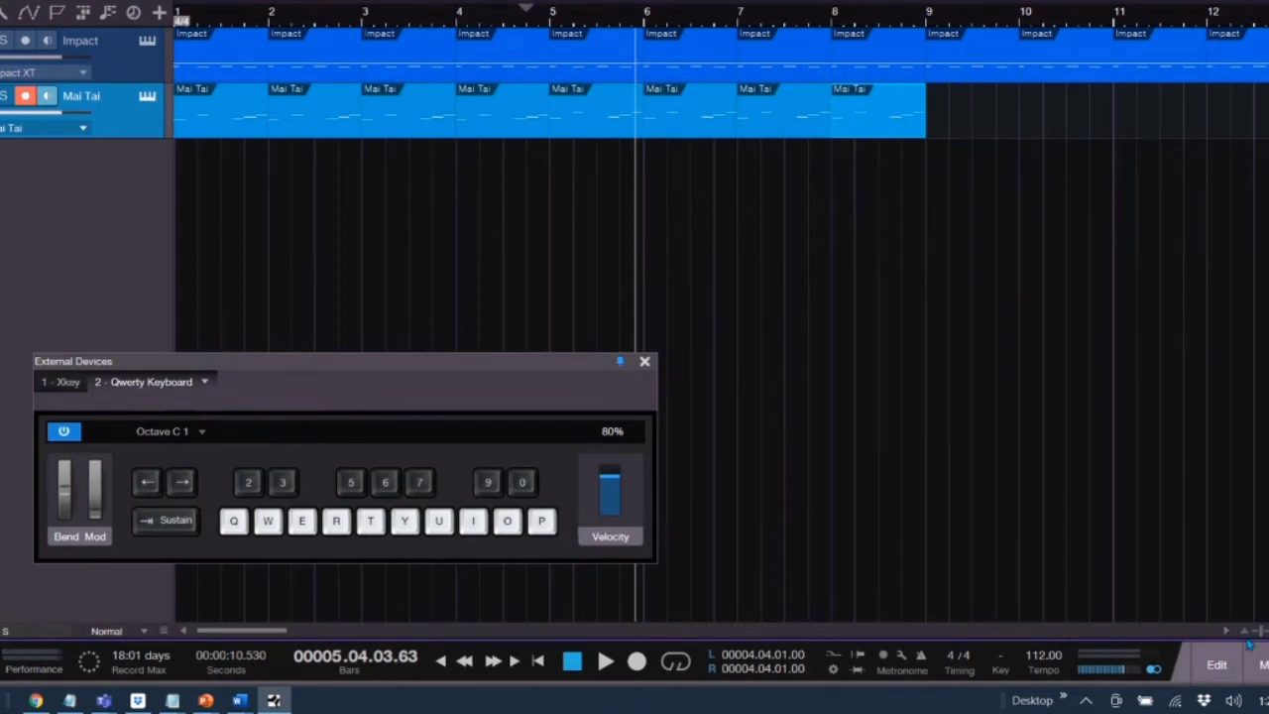
- Add three Mai Tai events with the original G 1 pattern so they fill bars 9 through 11
{"action": "left_click_drag", "start_coordinate": [1262, 632], "coordinate": [1256, 634]}
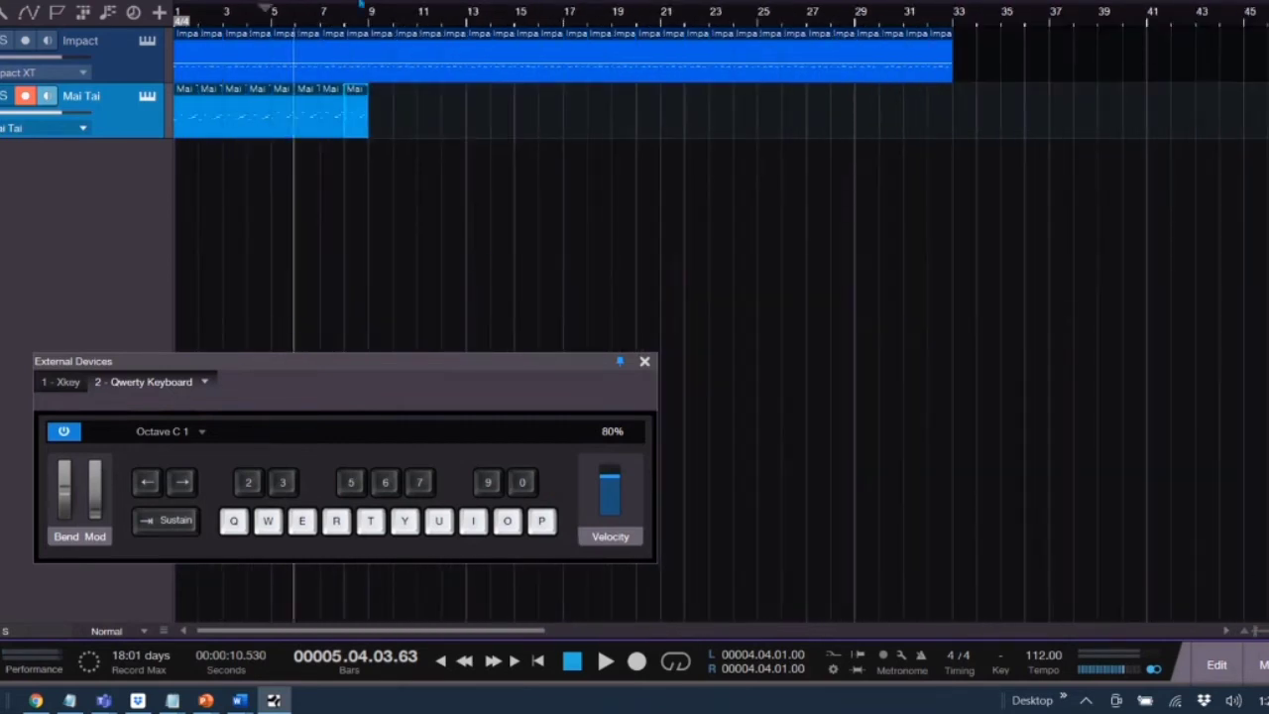
{"action": "scroll", "coordinate": [361, 33], "scroll_direction": "up", "scroll_amount": 3}
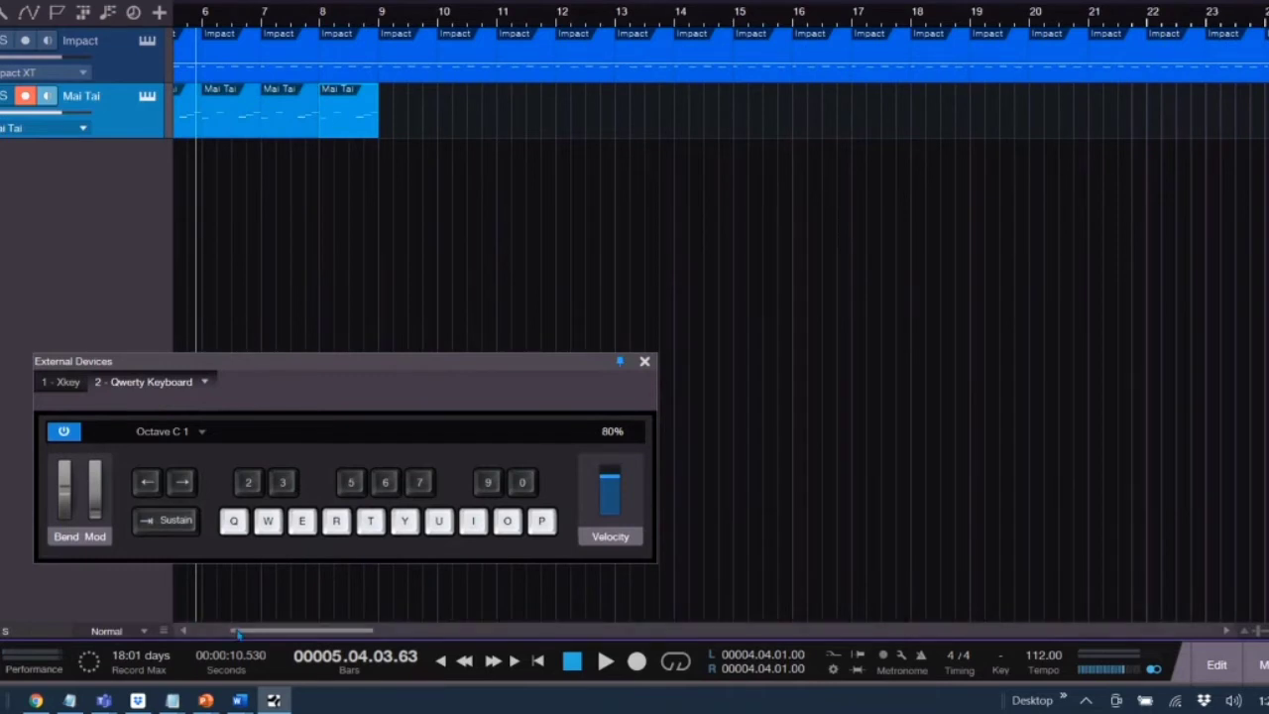
{"action": "left_click_drag", "start_coordinate": [243, 632], "coordinate": [208, 633]}
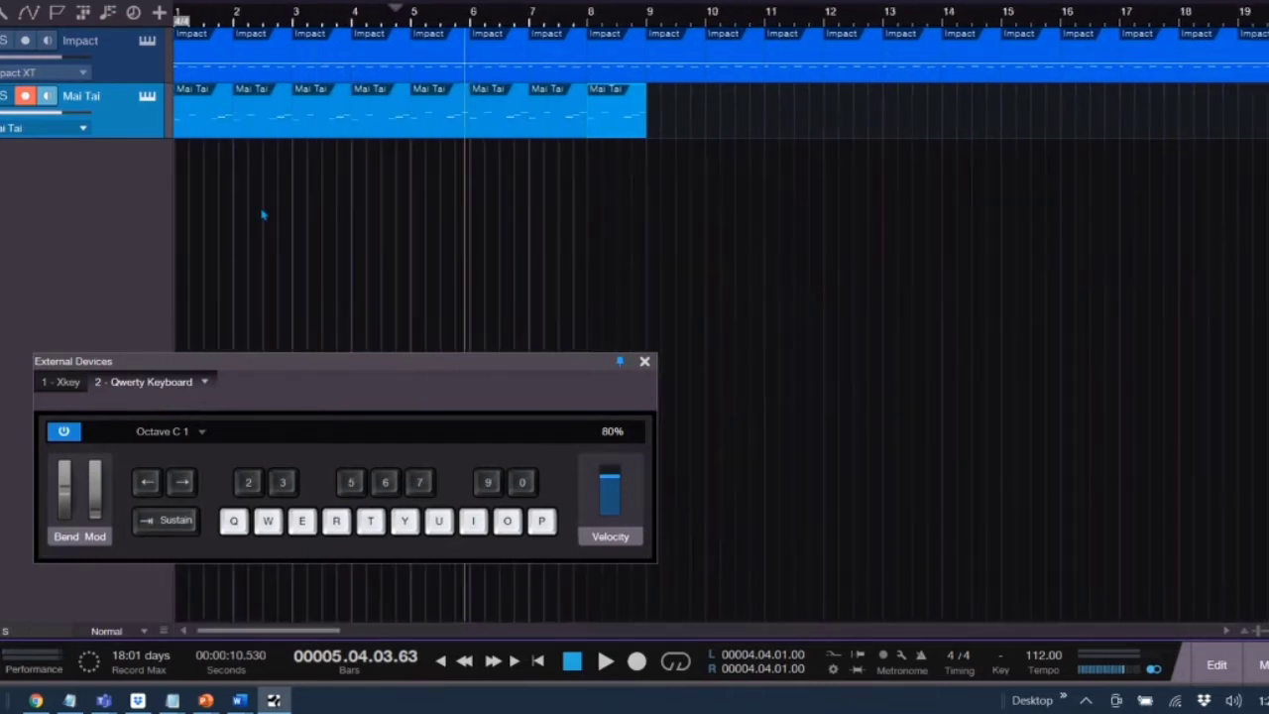
{"action": "left_click_drag", "start_coordinate": [644, 117], "coordinate": [680, 119]}
{"action": "key", "text": "d"}
{"action": "key", "text": "d"}
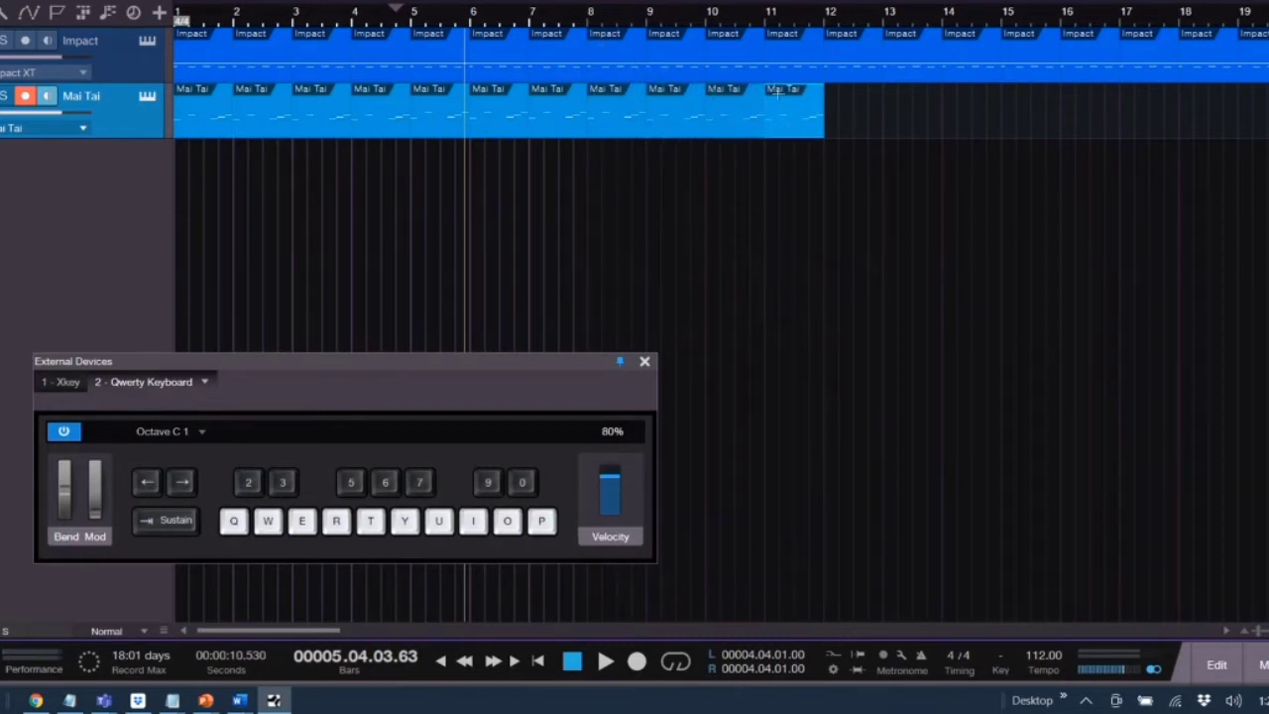
- Play the song from the start and check the first note's pitch in the bar 3 Mai Tai event, then close the note editor
{"action": "key", "text": "Home"}
{"action": "key", "text": "space"}
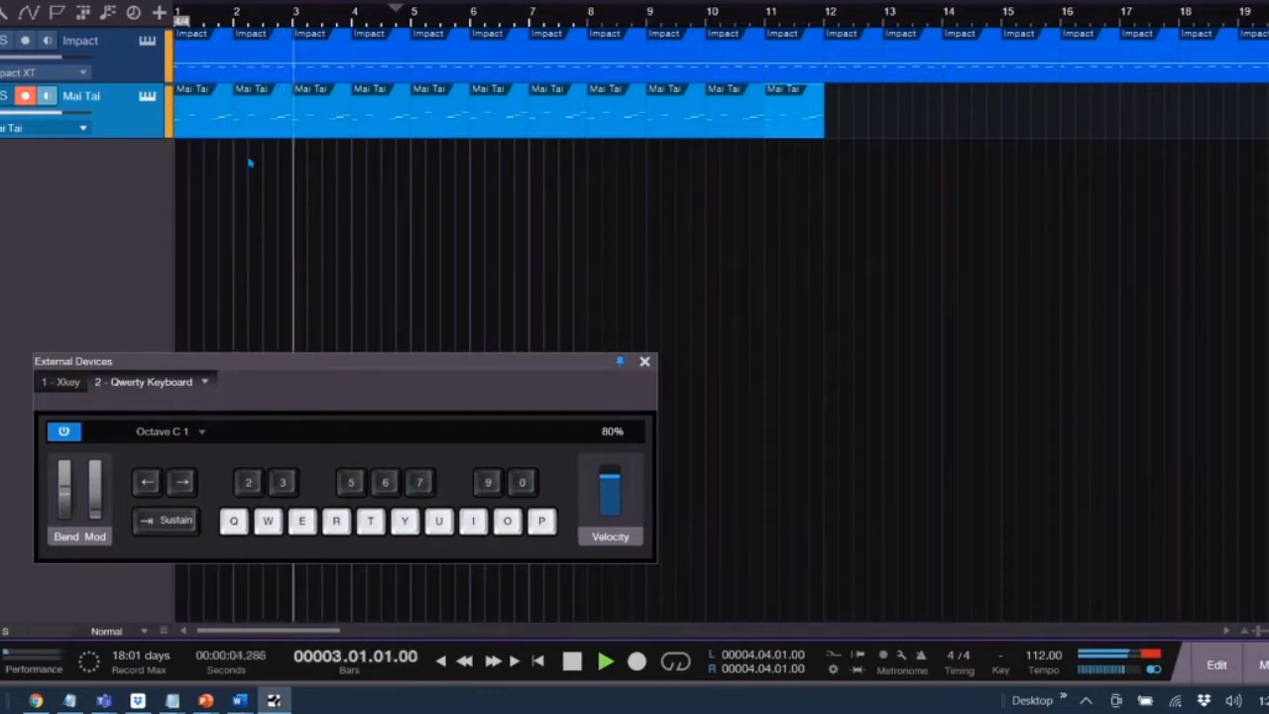
{"action": "double_click", "coordinate": [327, 123]}
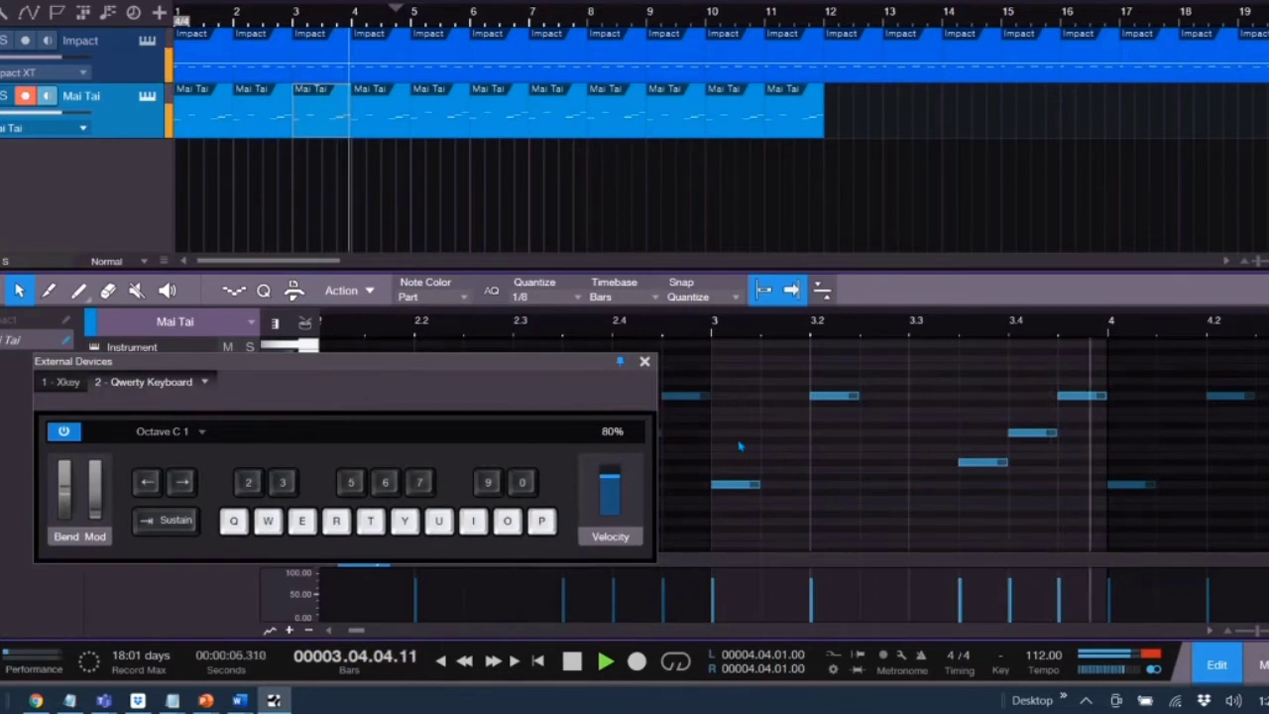
{"action": "key", "text": "space"}
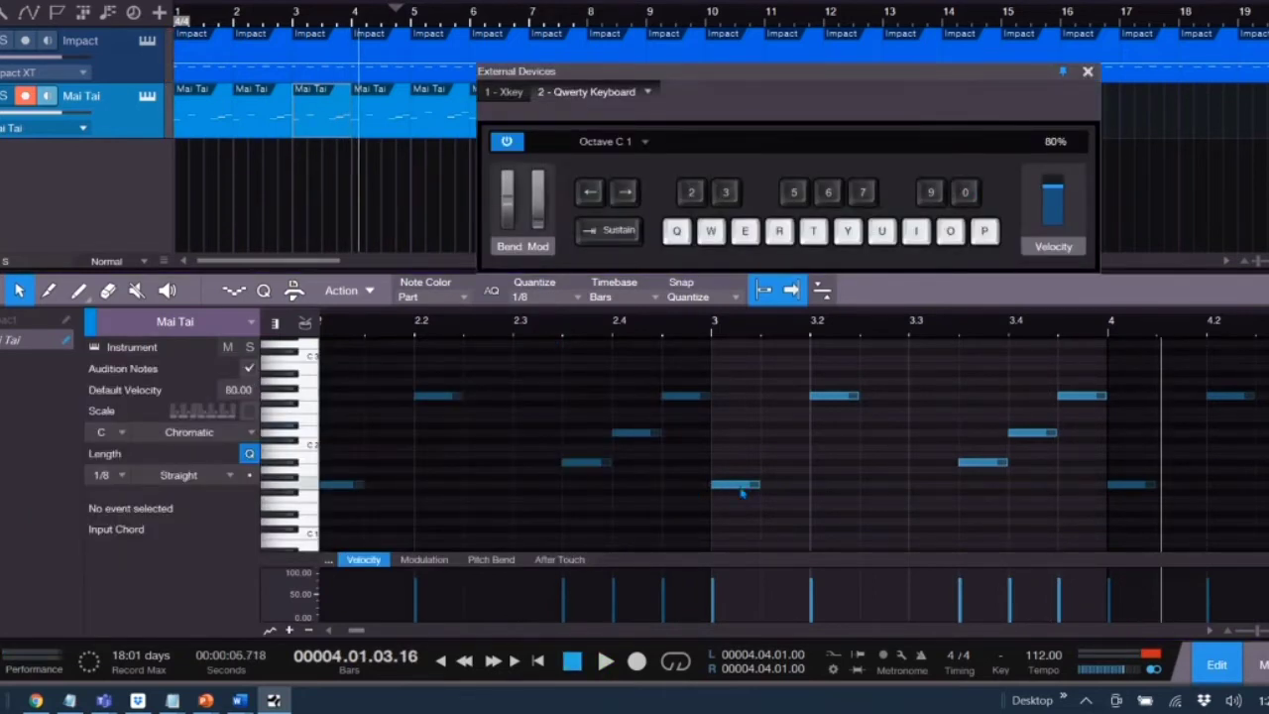
{"action": "left_click", "coordinate": [741, 488]}
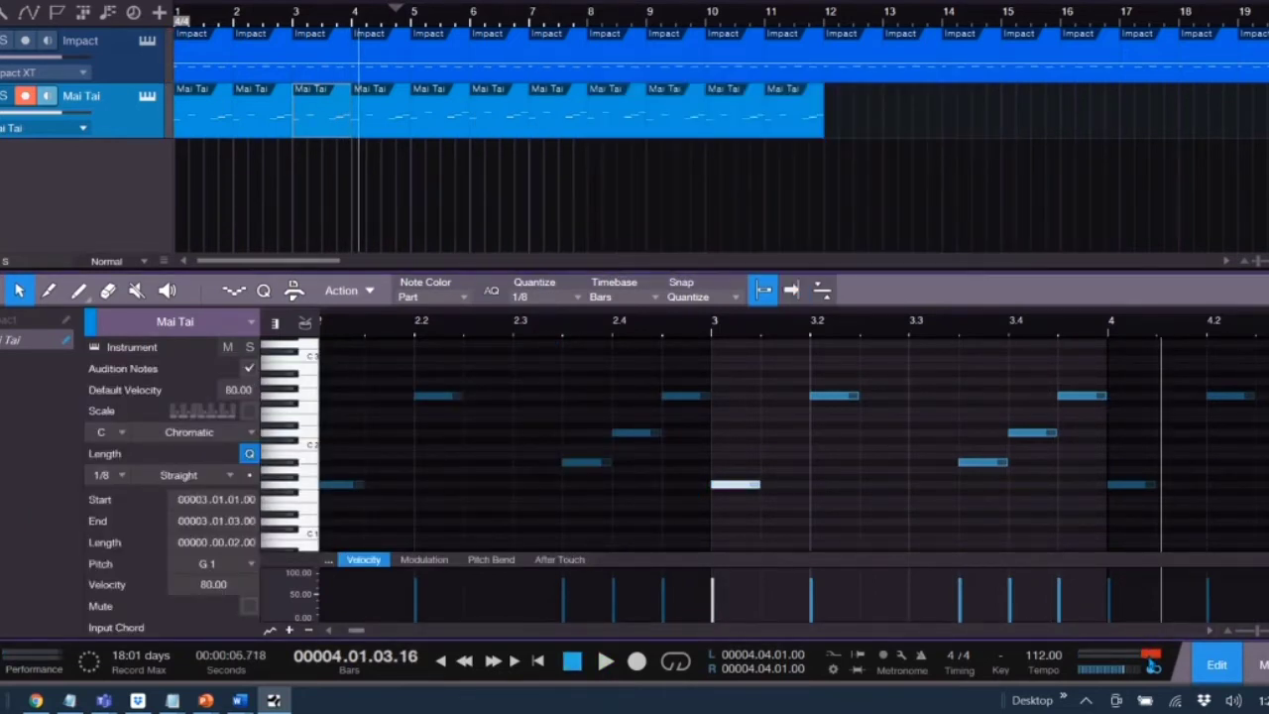
{"action": "key", "text": "F2"}
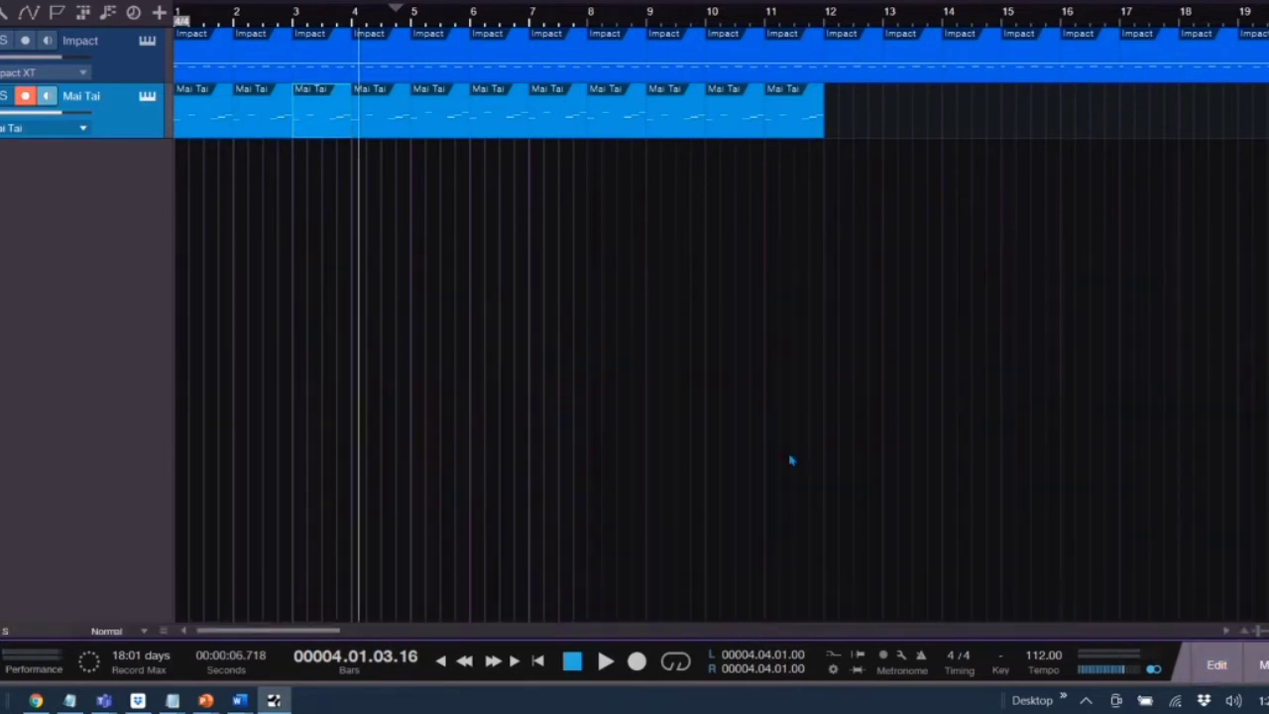
- Add another Mai Tai event in bar 12 while playing the song from around bar 11
{"action": "left_click", "coordinate": [1226, 630]}
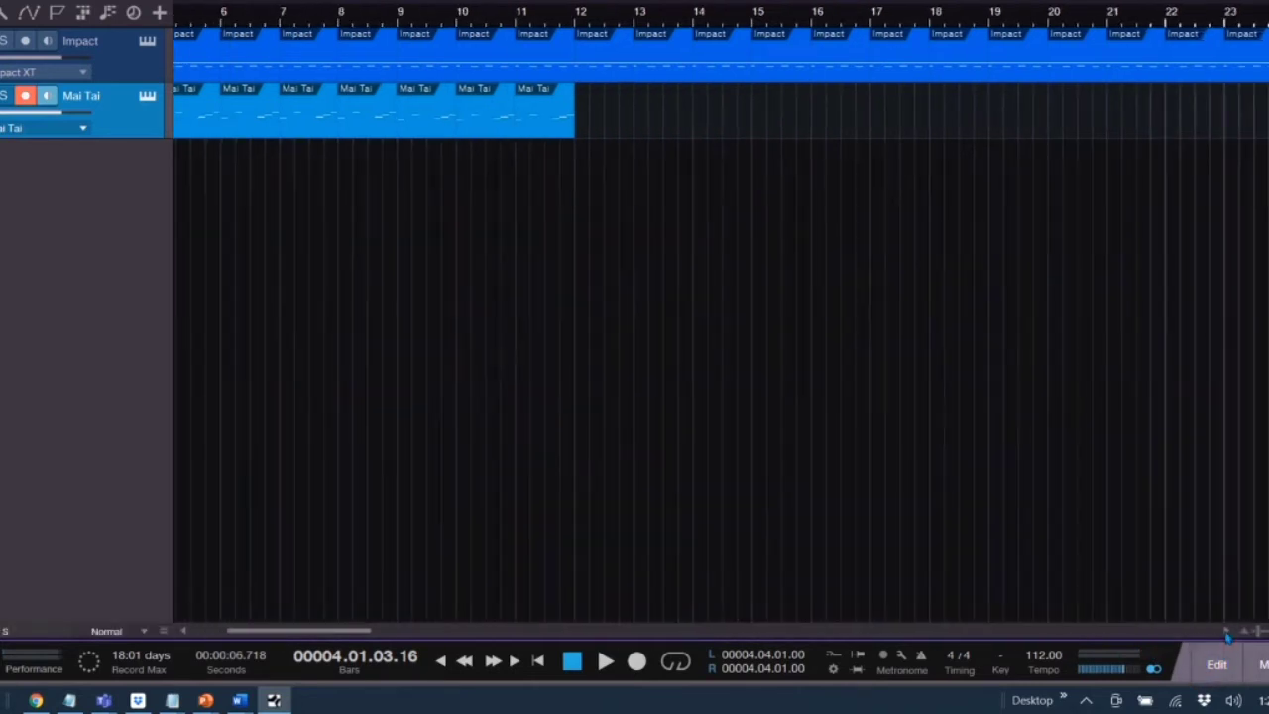
{"action": "left_click", "coordinate": [502, 18]}
{"action": "left_click_drag", "start_coordinate": [573, 119], "coordinate": [619, 122]}
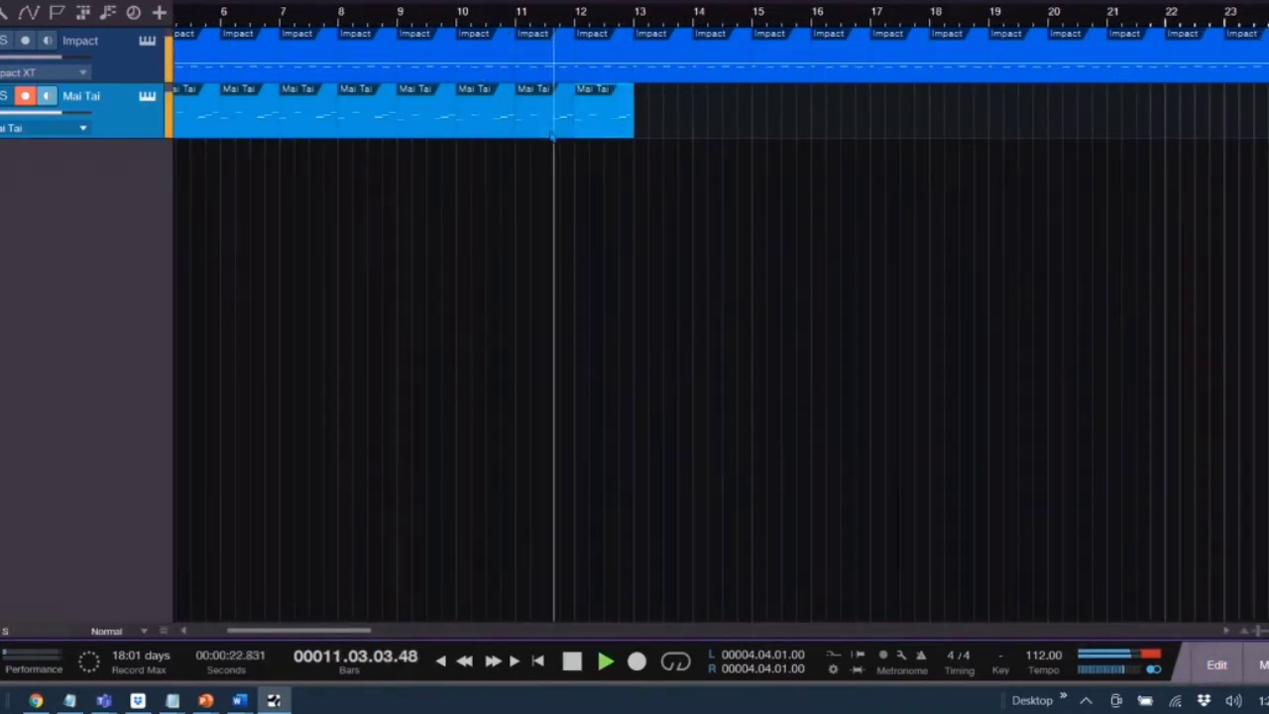
- Transpose all notes of the Mai Tai event in bar 12 down together so the first note is D 1
{"action": "double_click", "coordinate": [620, 124]}
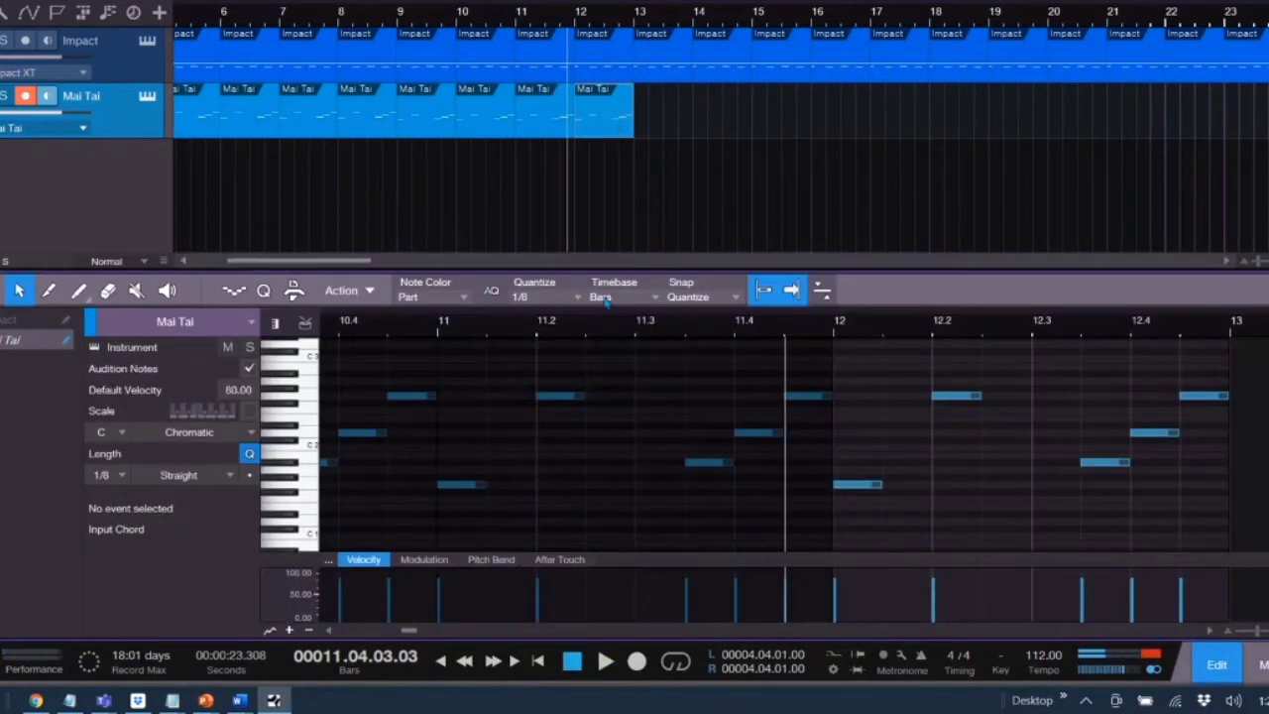
{"action": "key", "text": "ctrl+a"}
{"action": "key", "text": "w"}
{"action": "key", "text": "w"}
{"action": "left_click_drag", "start_coordinate": [908, 464], "coordinate": [905, 434]}
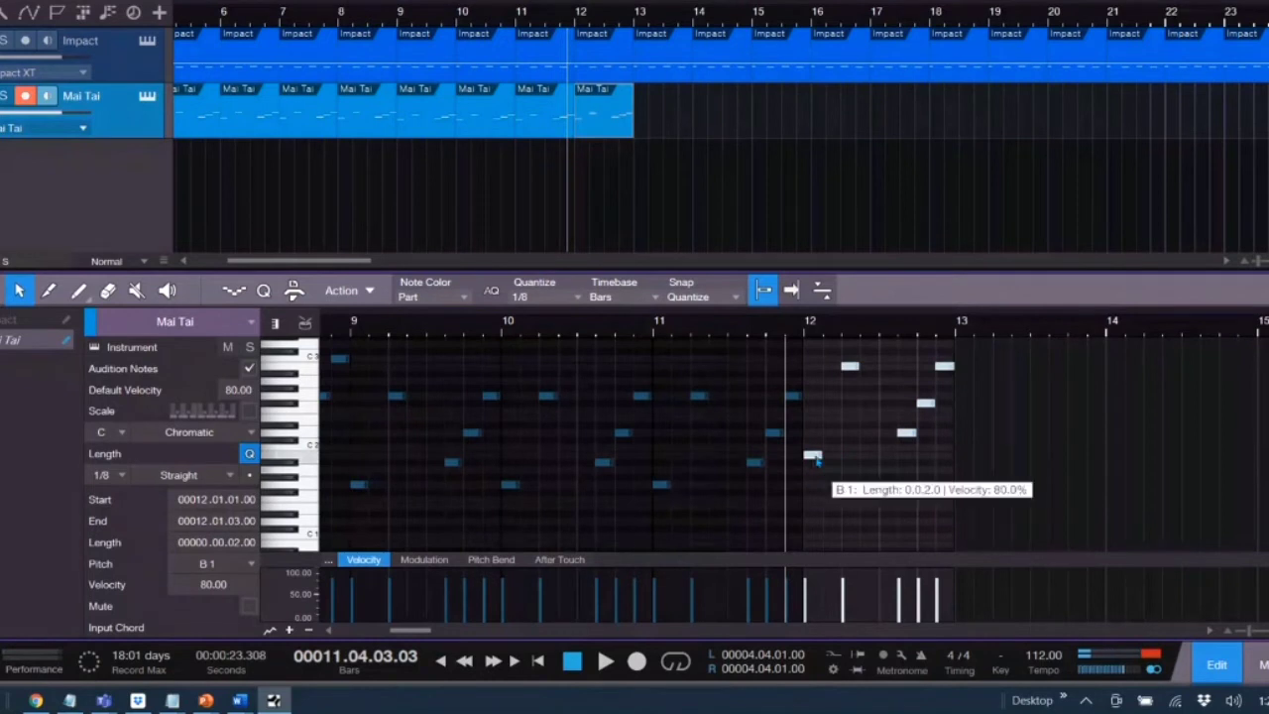
{"action": "left_click_drag", "start_coordinate": [817, 459], "coordinate": [801, 528]}
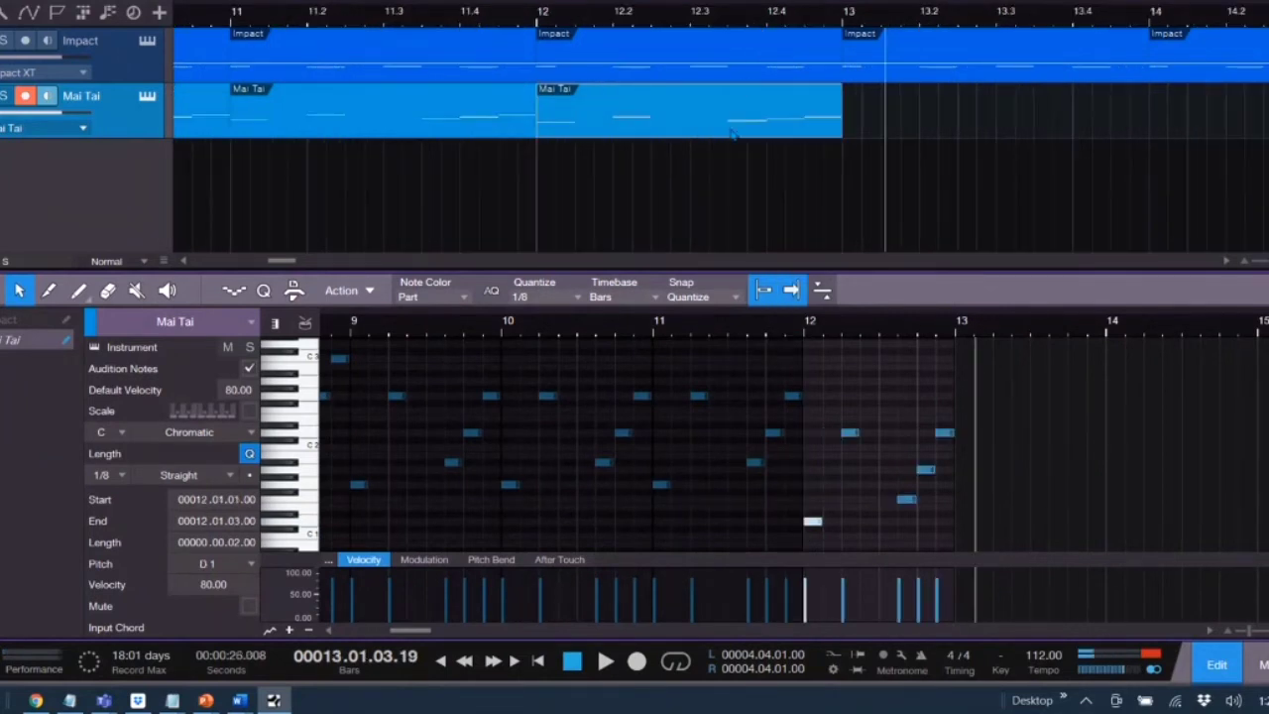
- Duplicate the bar 12 Mai Tai event three times to fill bars 13 through 15, then close the note editor
{"action": "key", "text": "d"}
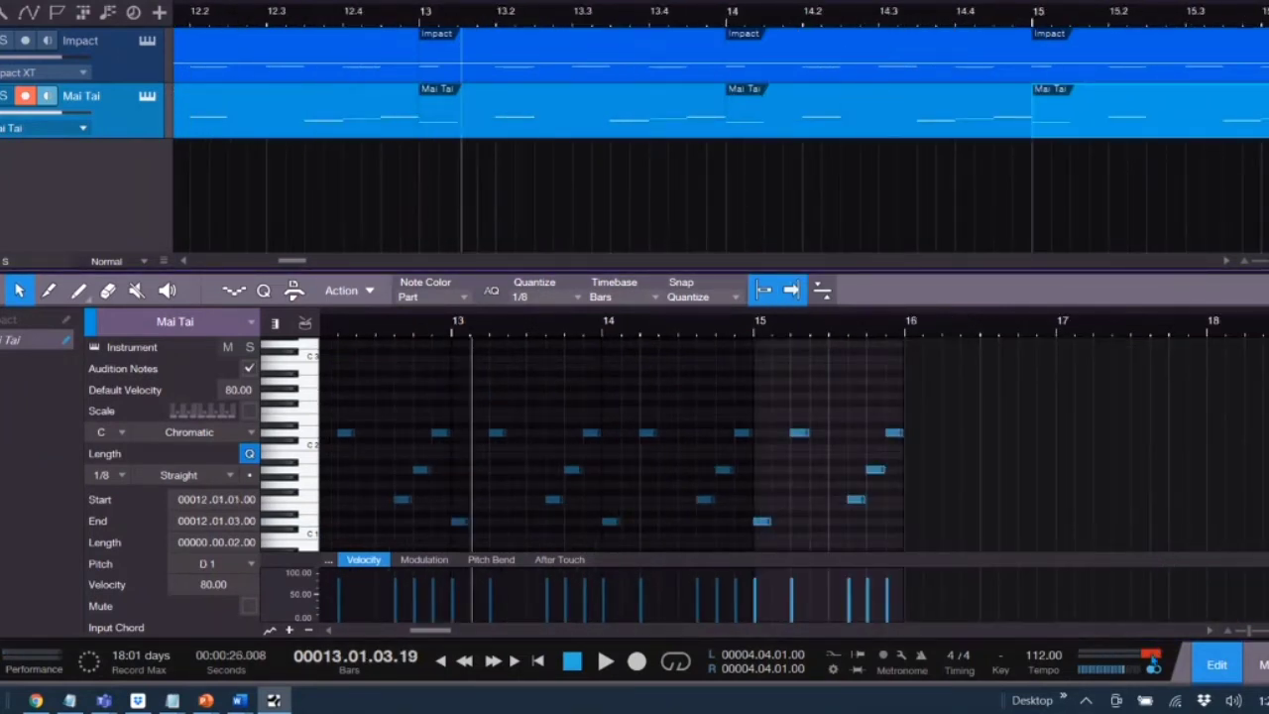
{"action": "left_click", "coordinate": [1217, 665]}
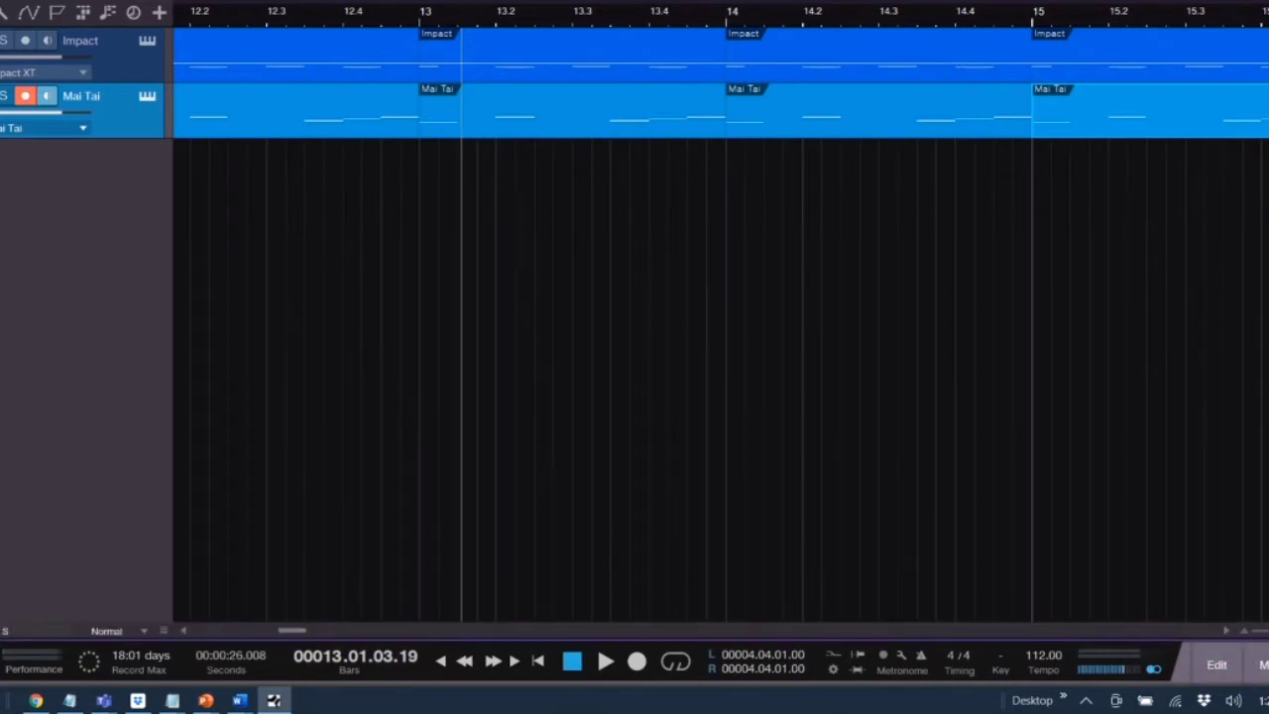
{"action": "left_click", "coordinate": [1254, 636]}
{"action": "left_click", "coordinate": [1253, 634]}
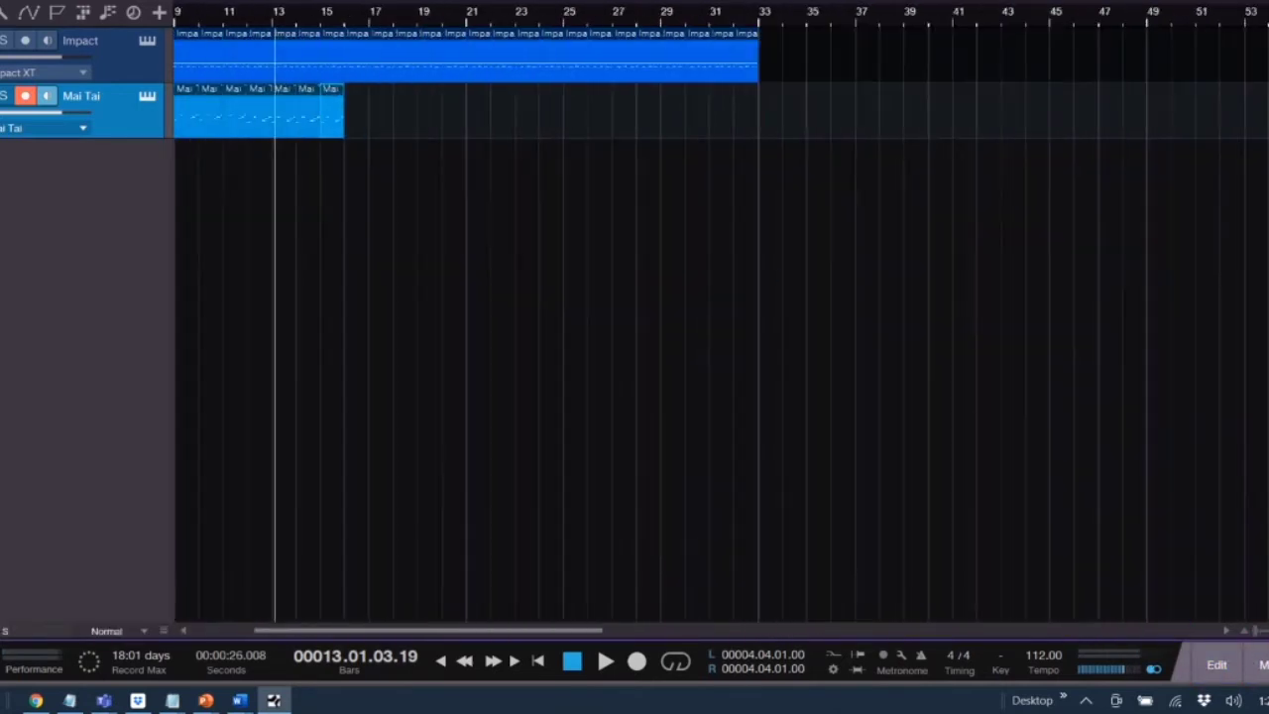
- Turn record arming and monitoring on the Mai Tai track off and back on
{"action": "left_click", "coordinate": [25, 95]}
{"action": "left_click", "coordinate": [47, 95]}
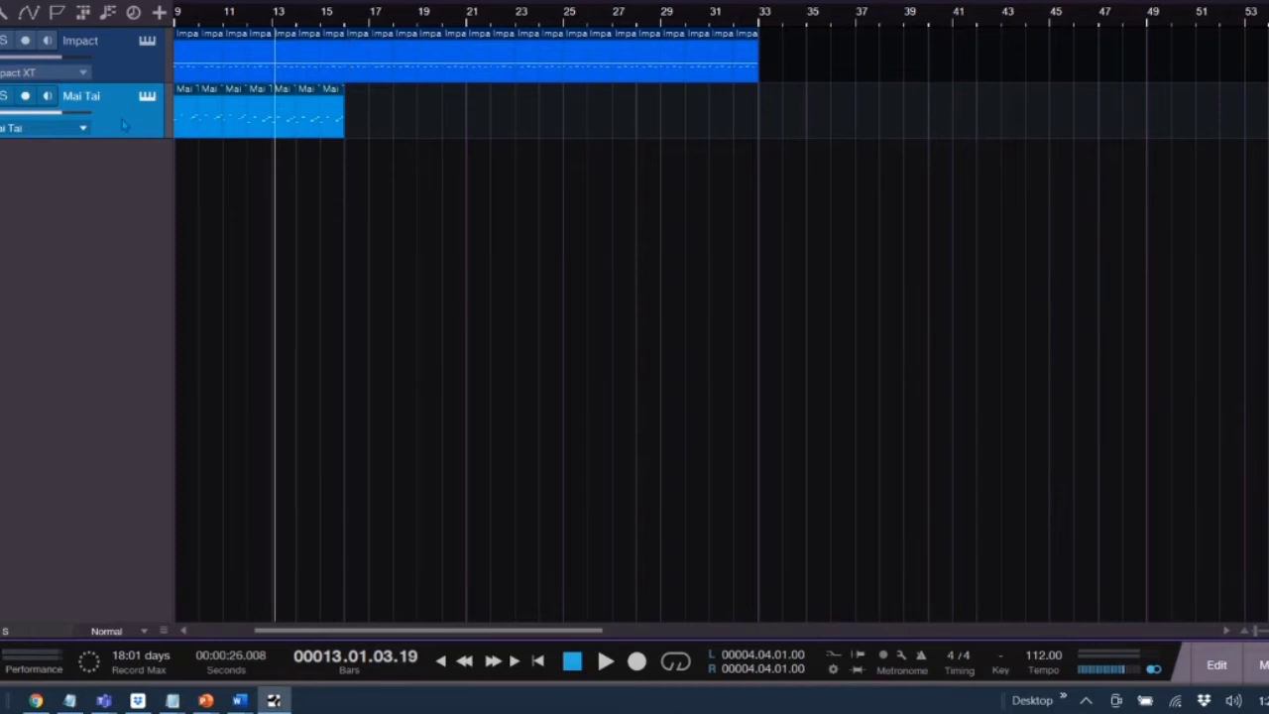
{"action": "left_click", "coordinate": [47, 96]}
{"action": "left_click", "coordinate": [25, 96]}
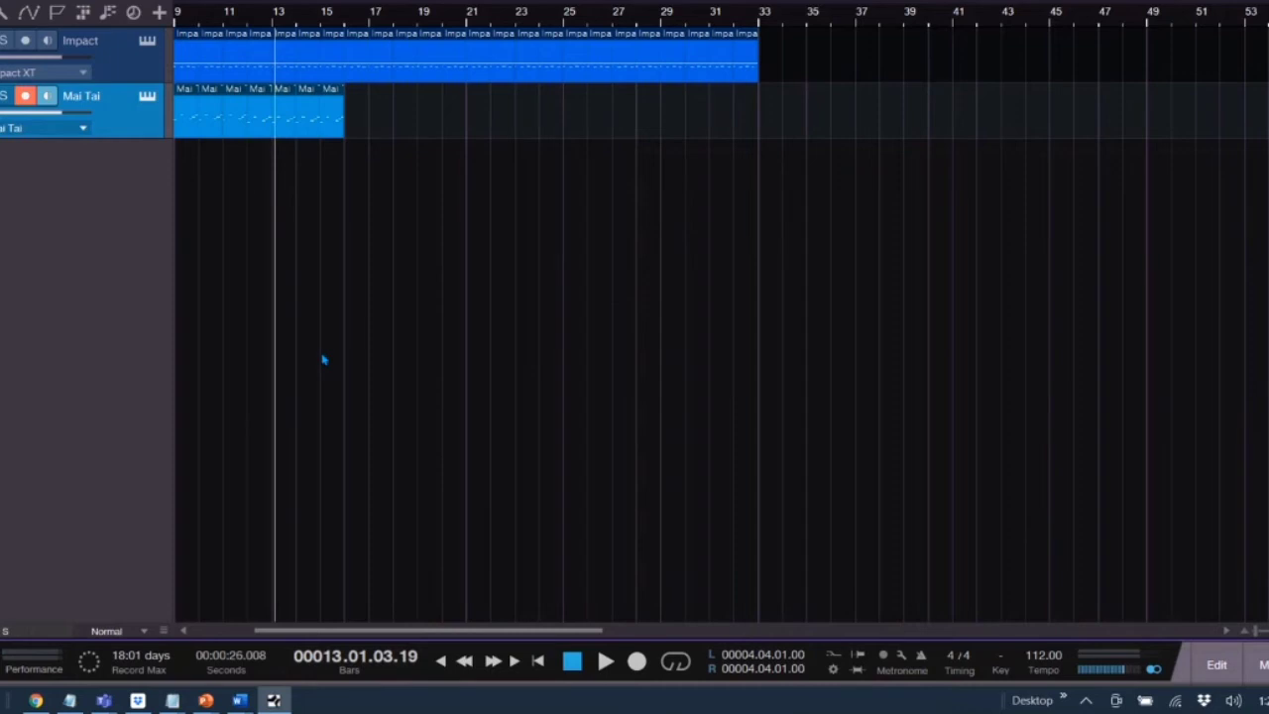
- Open the Qwerty Keyboard, try out several bass notes on the Mai Tai track, and raise the keyboard's octave to C 2
{"action": "key", "text": "alt+shift+k"}
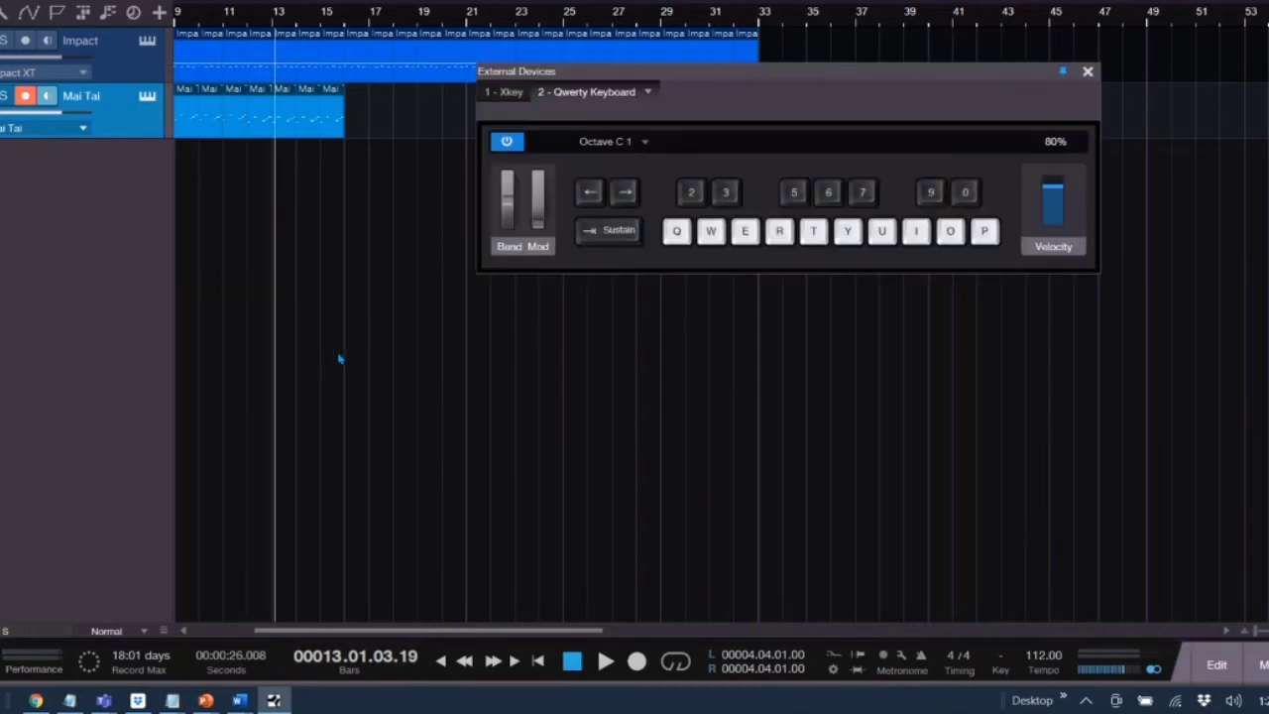
{"action": "left_click_drag", "start_coordinate": [785, 97], "coordinate": [750, 170]}
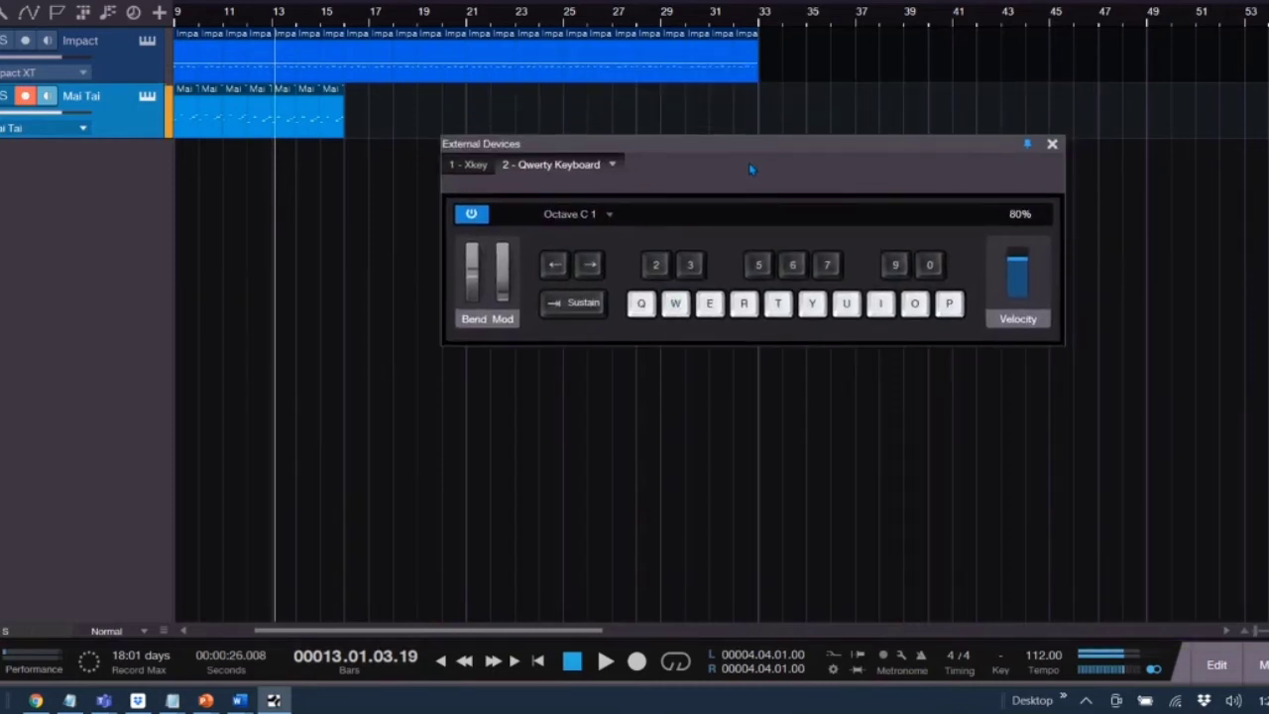
{"action": "key", "text": "r"}
{"action": "key", "text": "q"}
{"action": "key", "text": "t"}
{"action": "key", "text": "q"}
{"action": "key", "text": "q"}
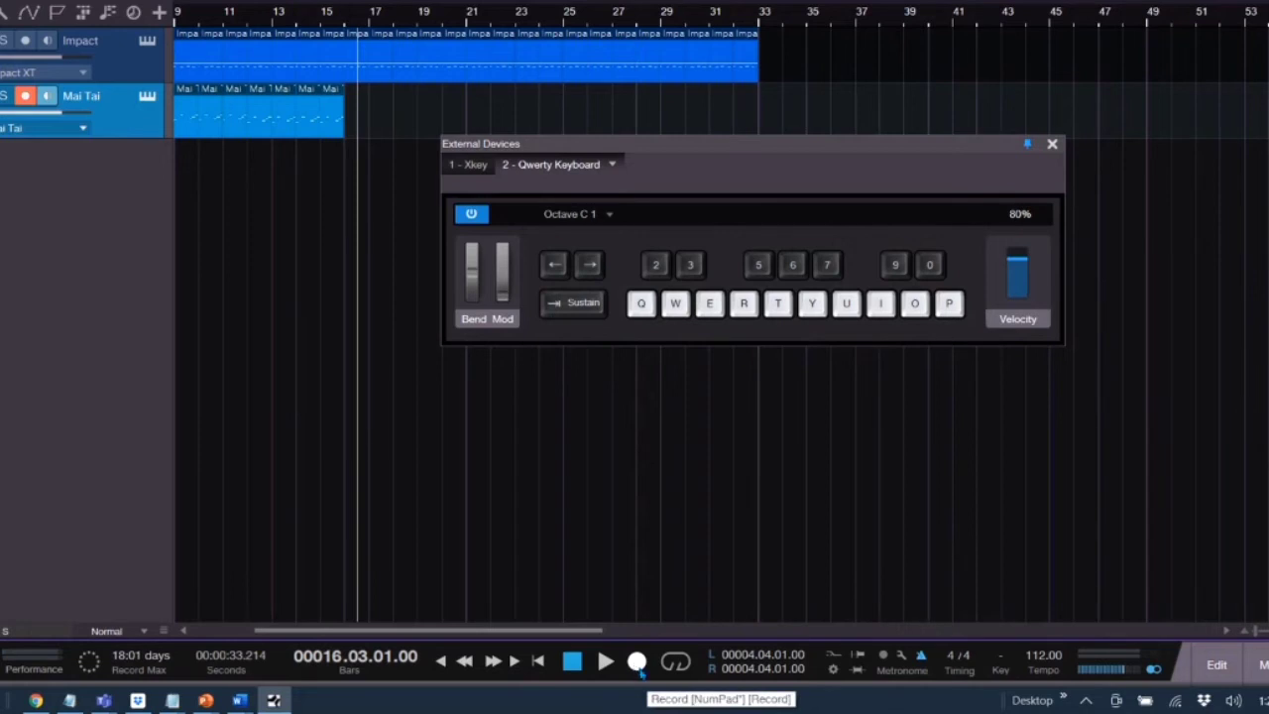
{"action": "key", "text": "q"}
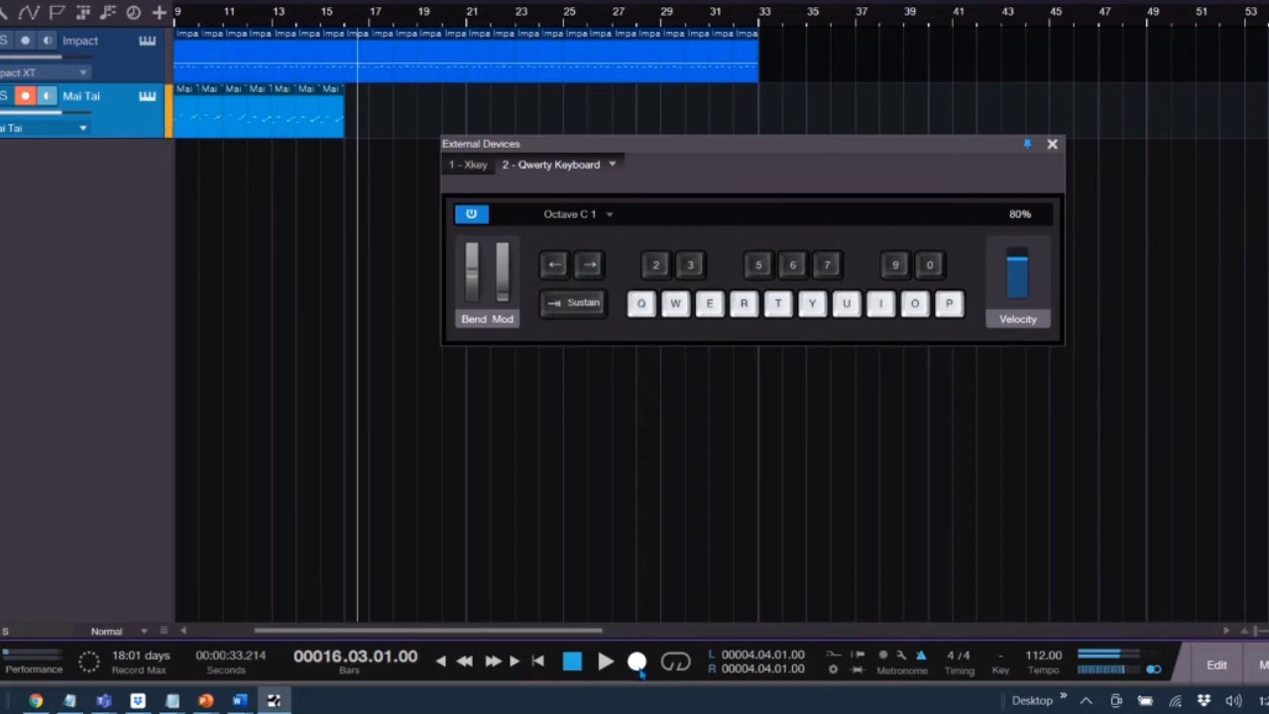
{"action": "key", "text": "Right"}
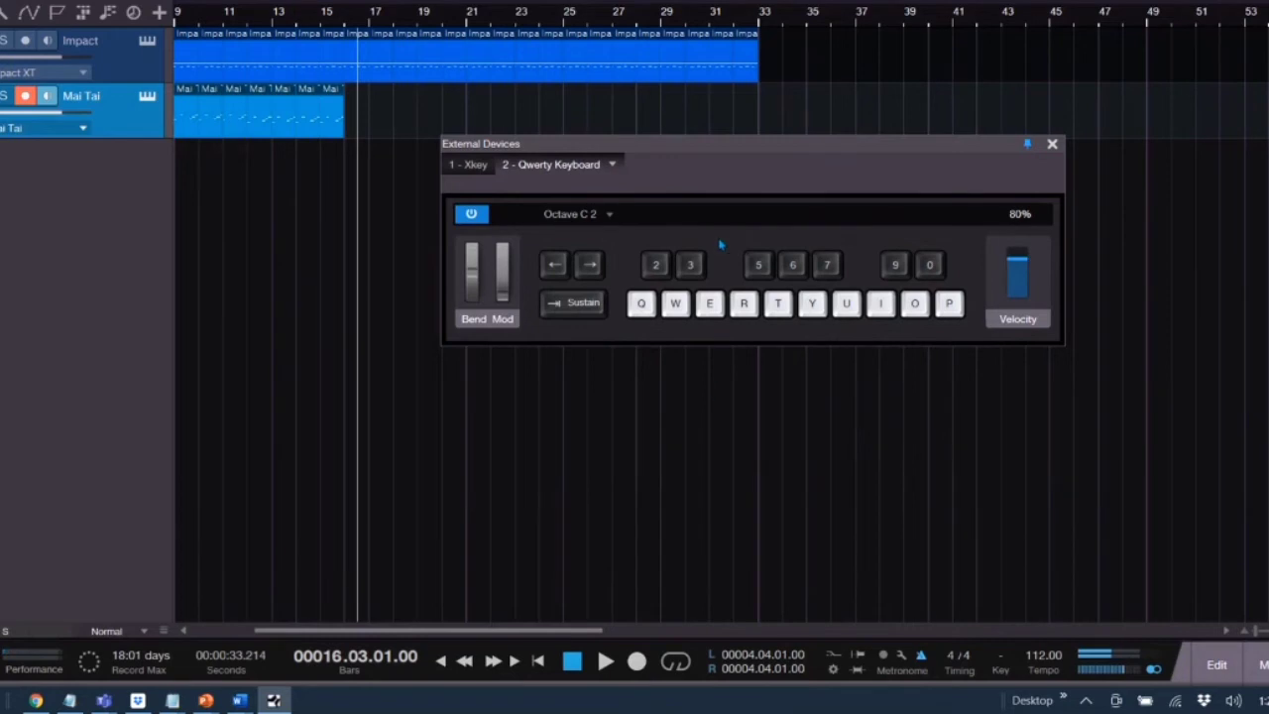
- Record a new Mai Tai part from position 16.3 up to bar 27, then close the Qwerty Keyboard
{"action": "left_click", "coordinate": [637, 662]}
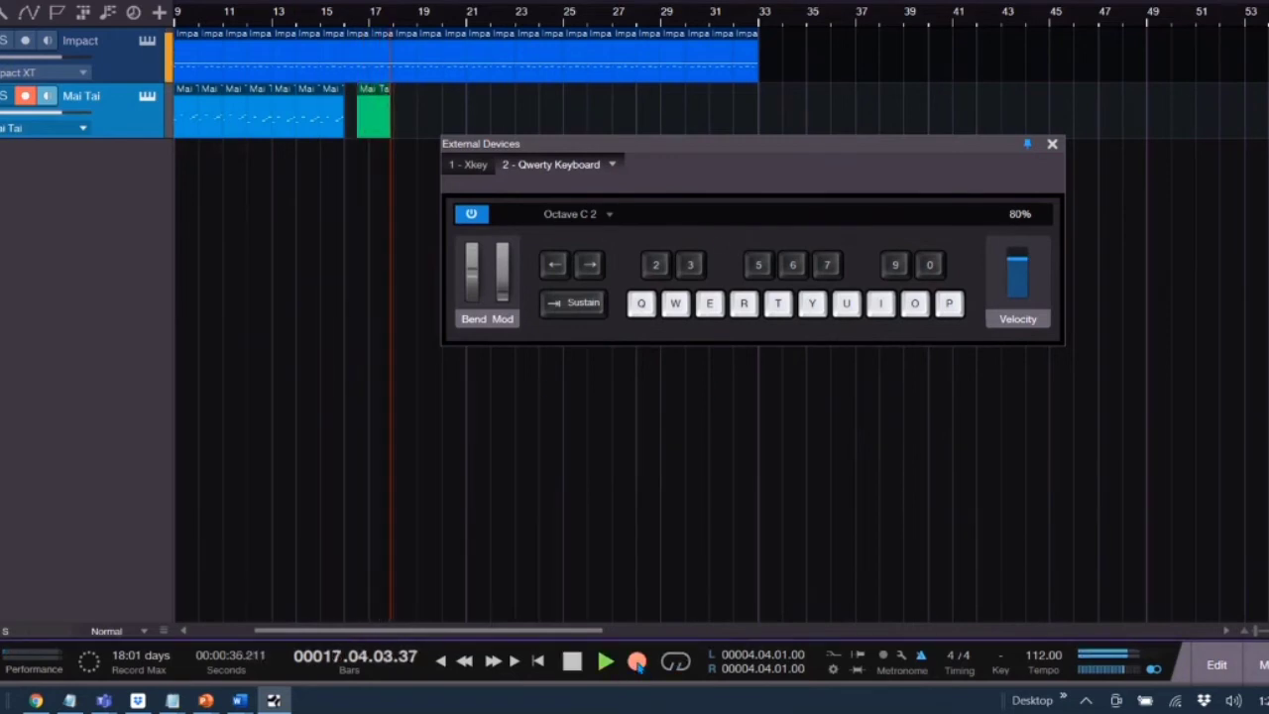
{"action": "key", "text": "t"}
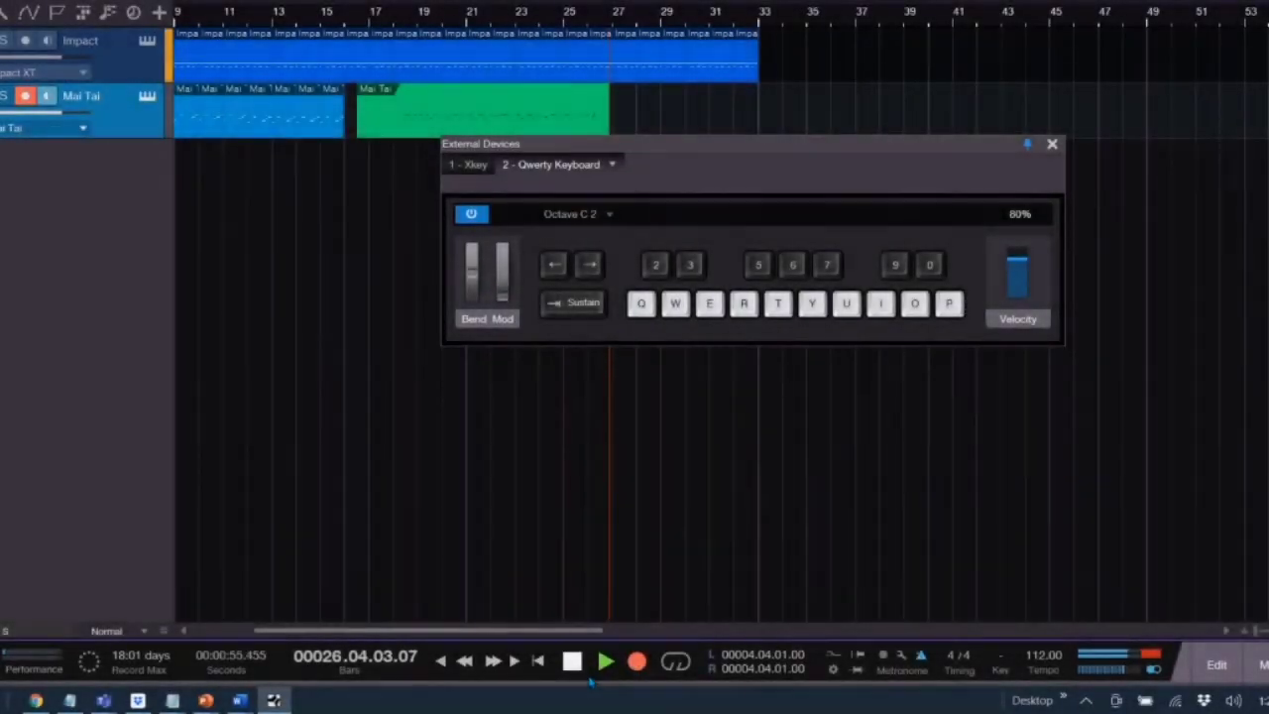
{"action": "left_click", "coordinate": [572, 662]}
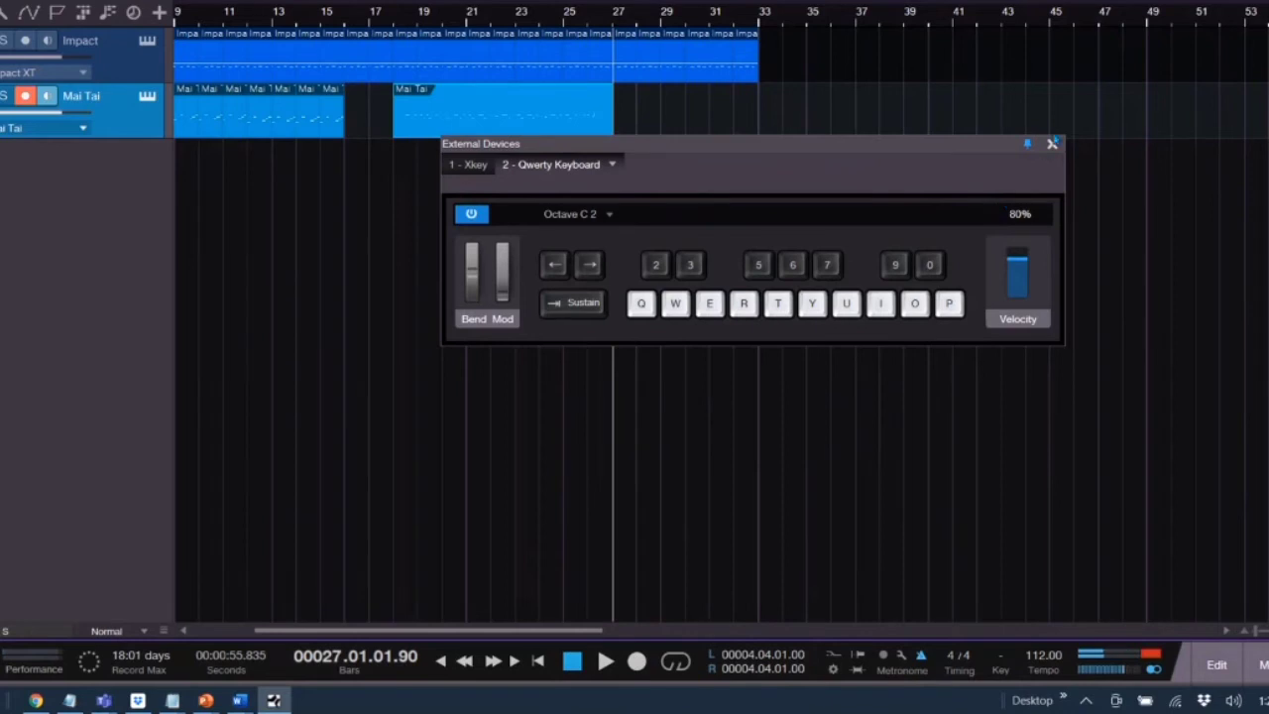
{"action": "left_click", "coordinate": [1052, 144]}
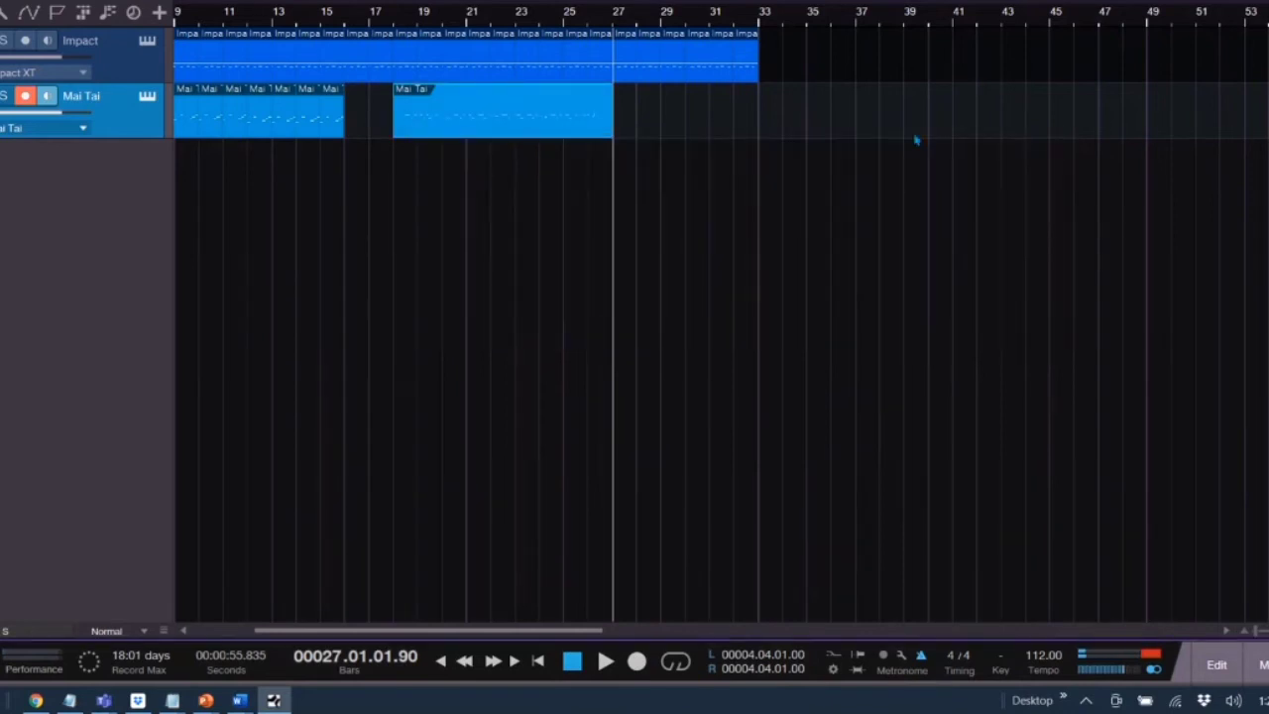
- Open the recorded Mai Tai event's notes, select them all, and quantize them to a straight 1/8 grid
{"action": "double_click", "coordinate": [461, 134]}
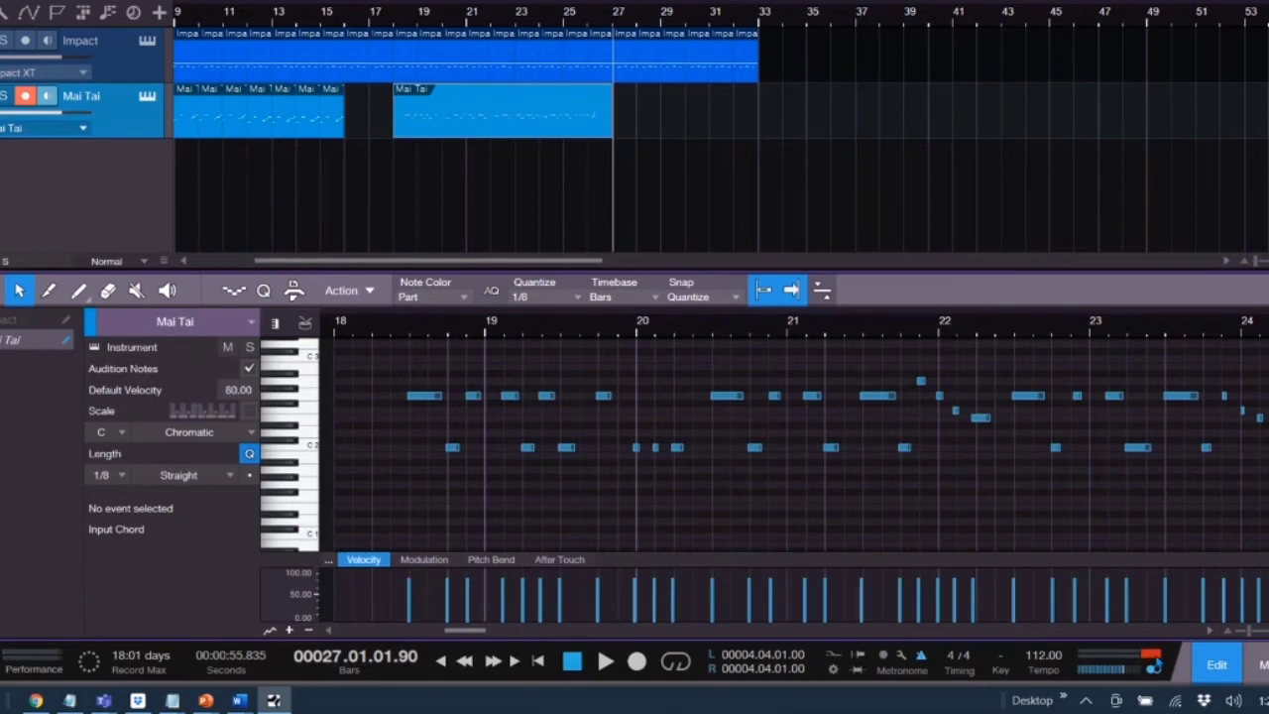
{"action": "left_click", "coordinate": [1246, 640]}
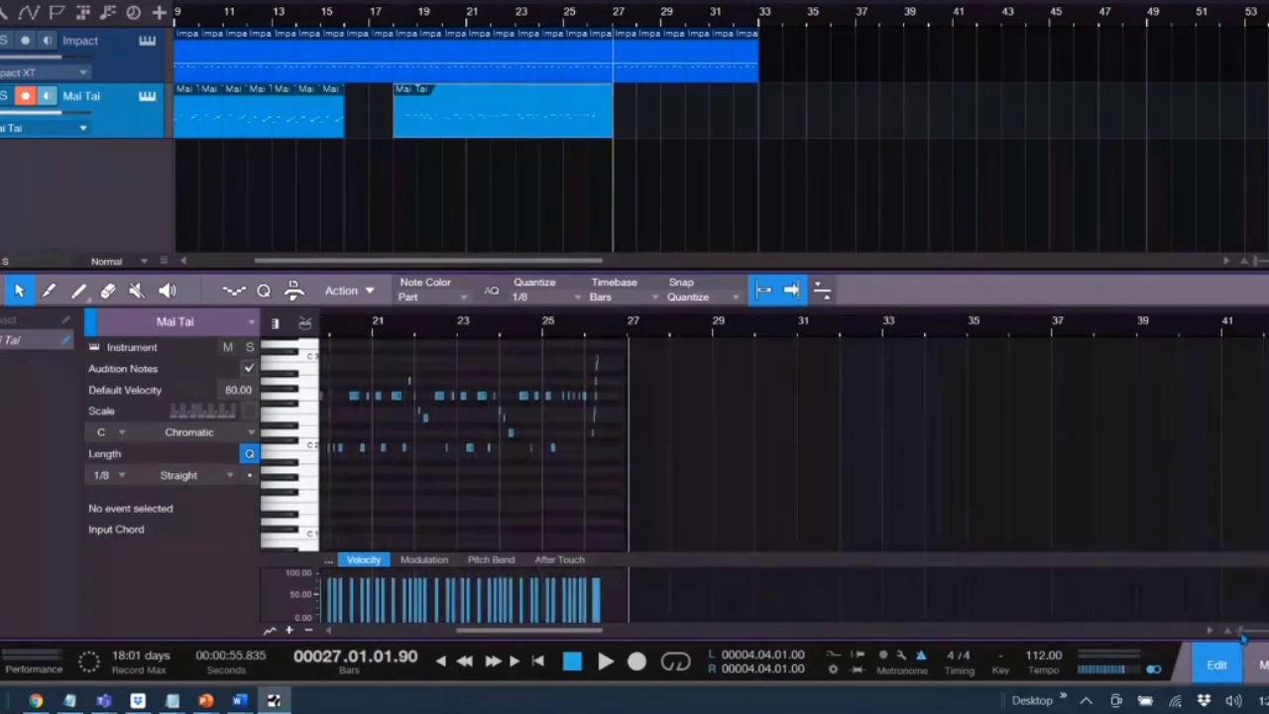
{"action": "left_click_drag", "start_coordinate": [1247, 640], "coordinate": [1240, 640]}
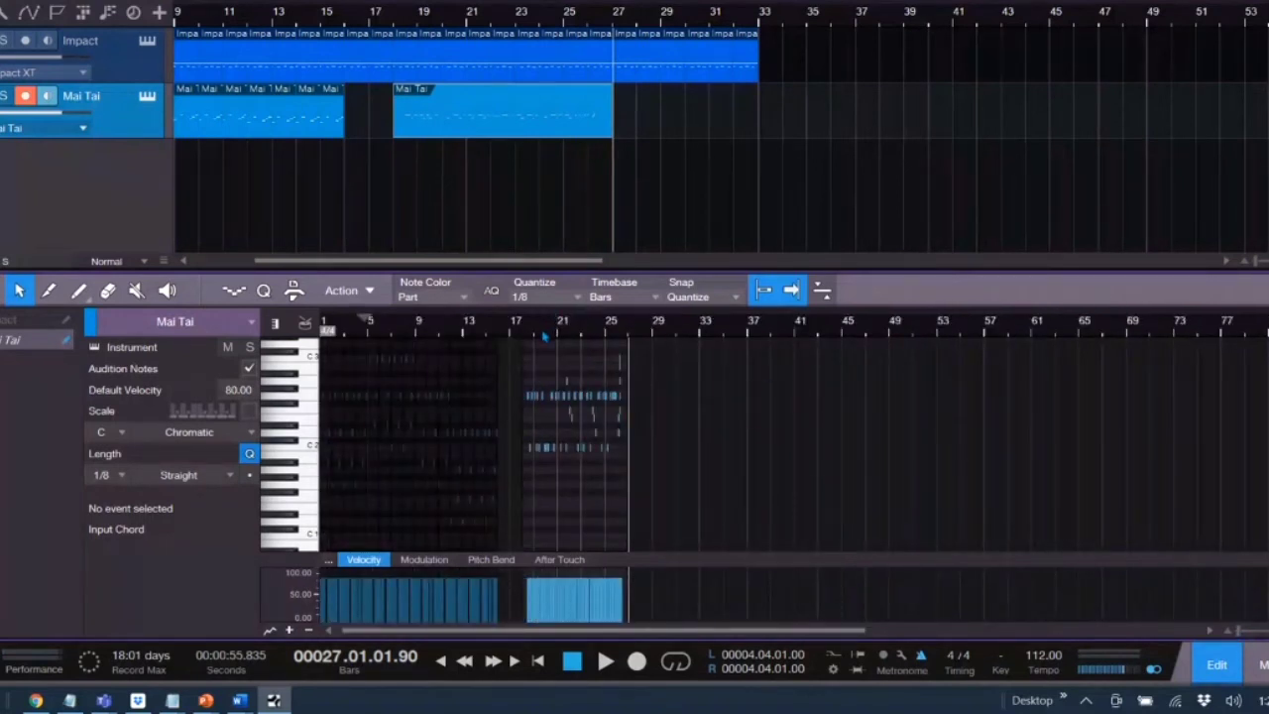
{"action": "left_click_drag", "start_coordinate": [542, 335], "coordinate": [542, 378]}
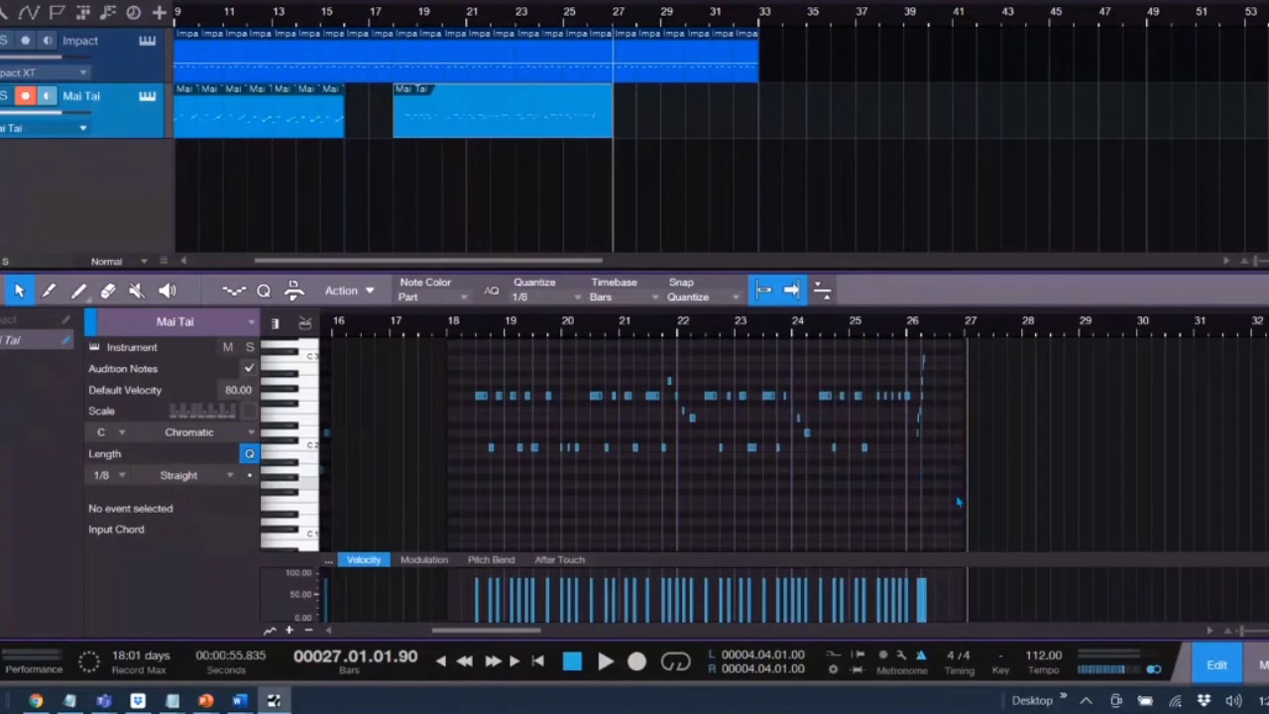
{"action": "left_click_drag", "start_coordinate": [957, 504], "coordinate": [461, 347]}
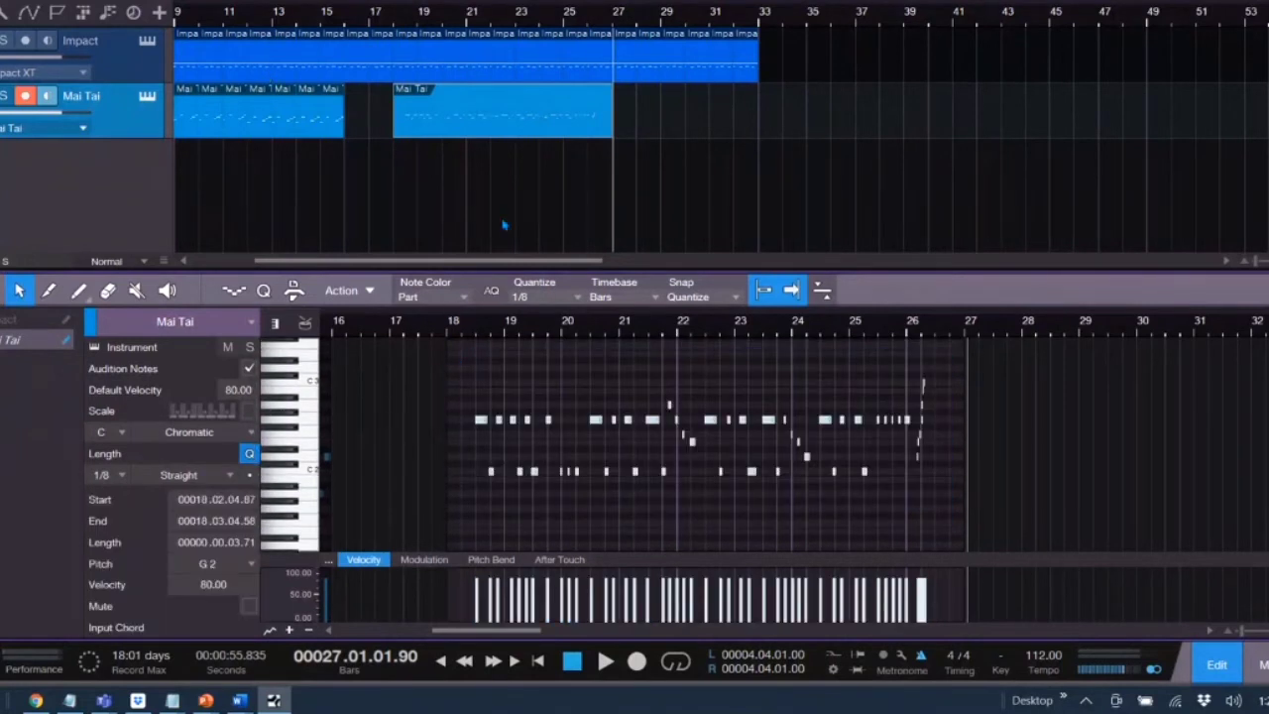
{"action": "left_click", "coordinate": [264, 292]}
{"action": "left_click", "coordinate": [264, 292]}
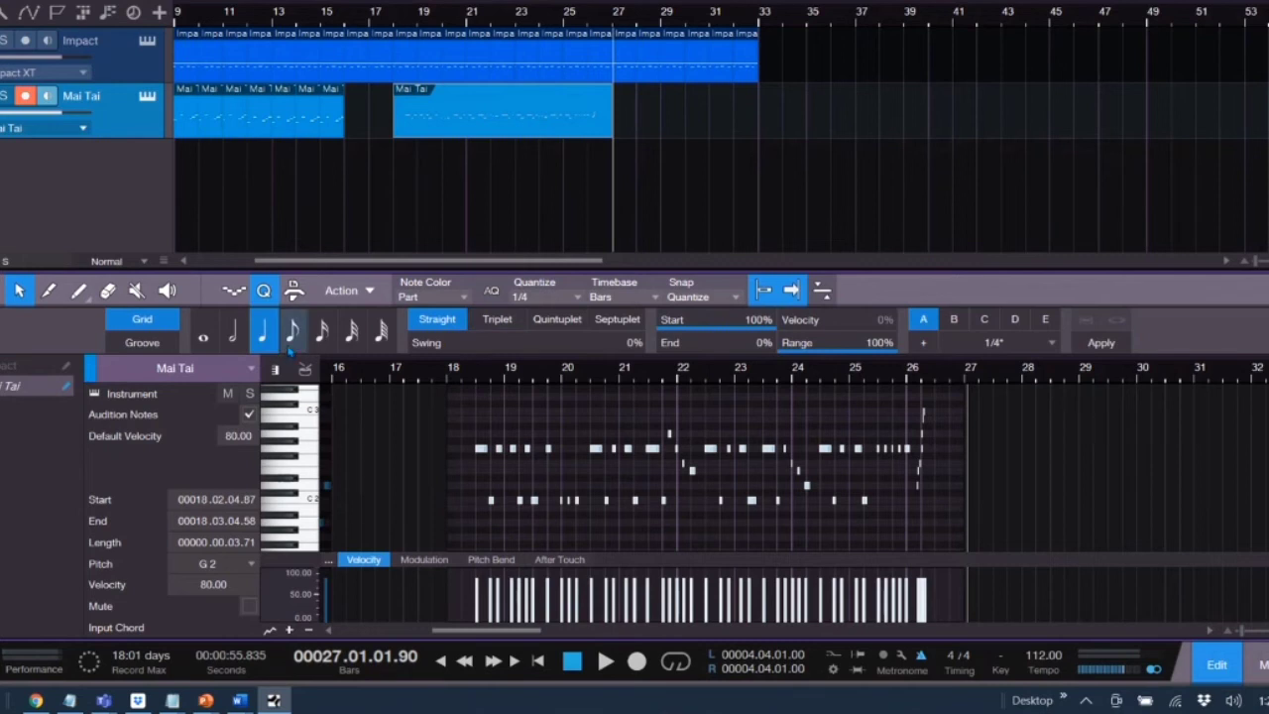
{"action": "left_click", "coordinate": [321, 335]}
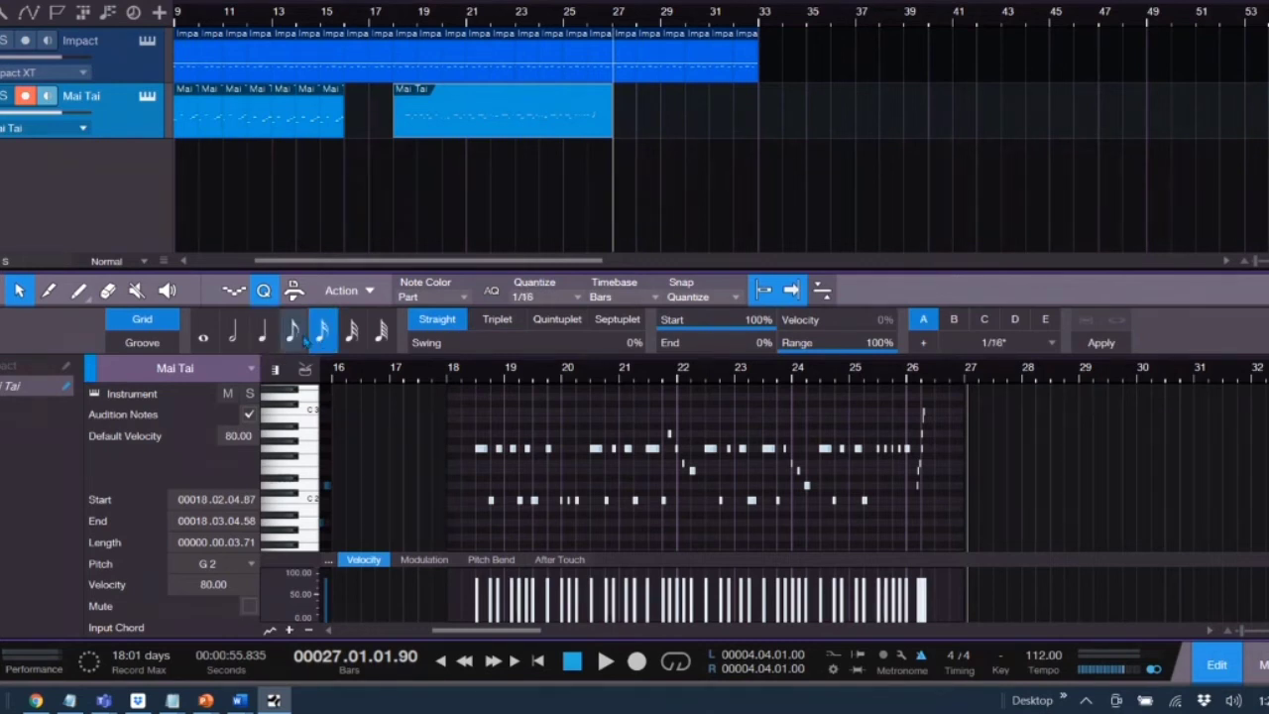
{"action": "left_click", "coordinate": [297, 337]}
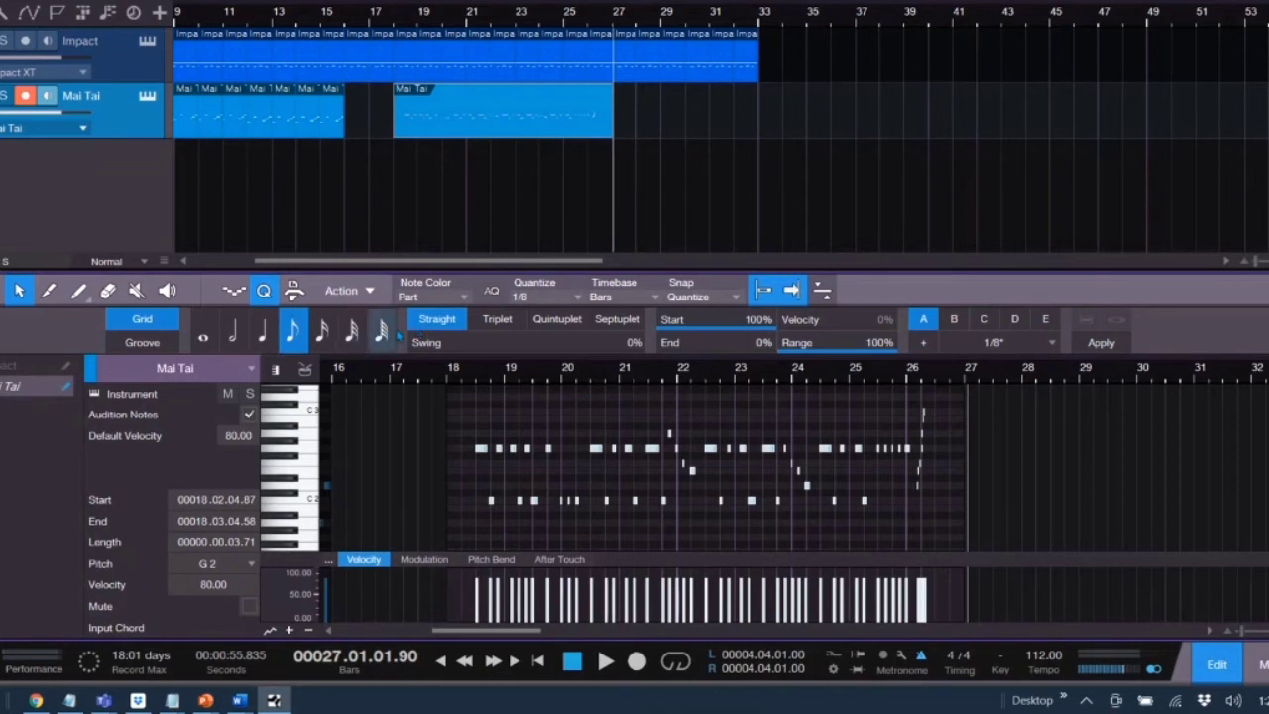
{"action": "left_click", "coordinate": [1098, 343]}
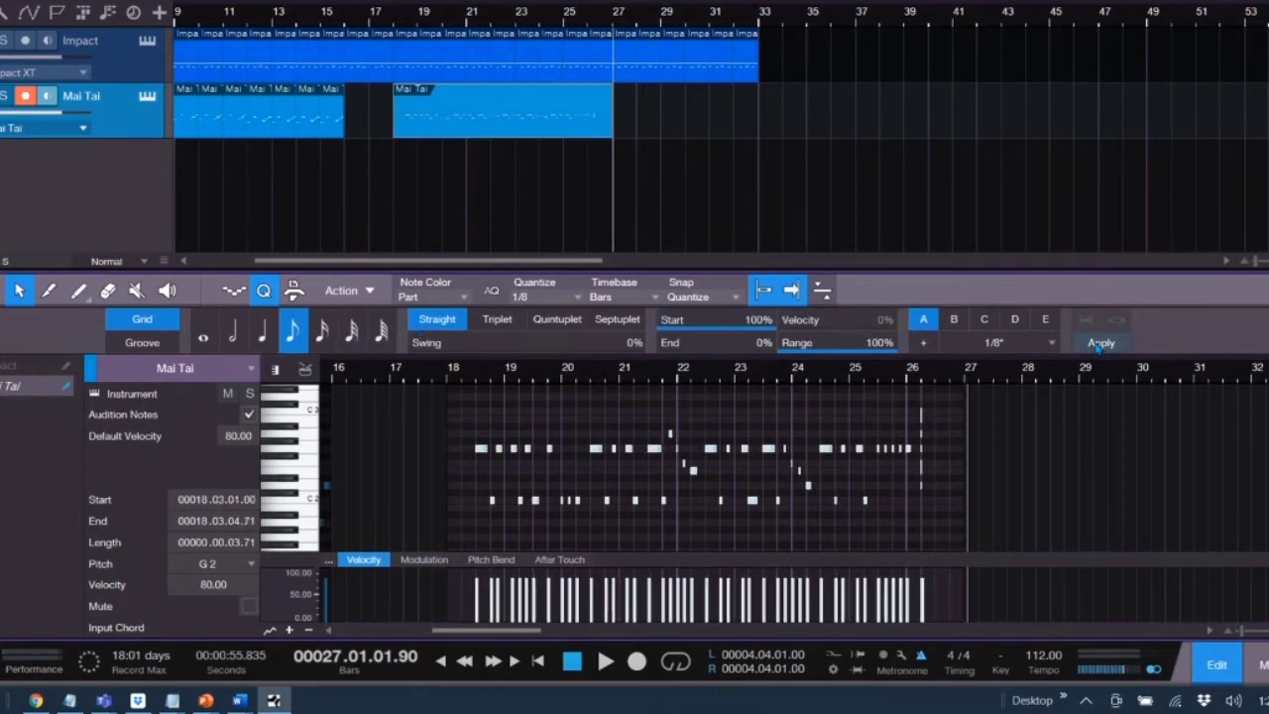
- Try shifting the selected notes slightly earlier with snap off, using the note at 22.2, and undo the move
{"action": "left_click_drag", "start_coordinate": [694, 381], "coordinate": [664, 510]}
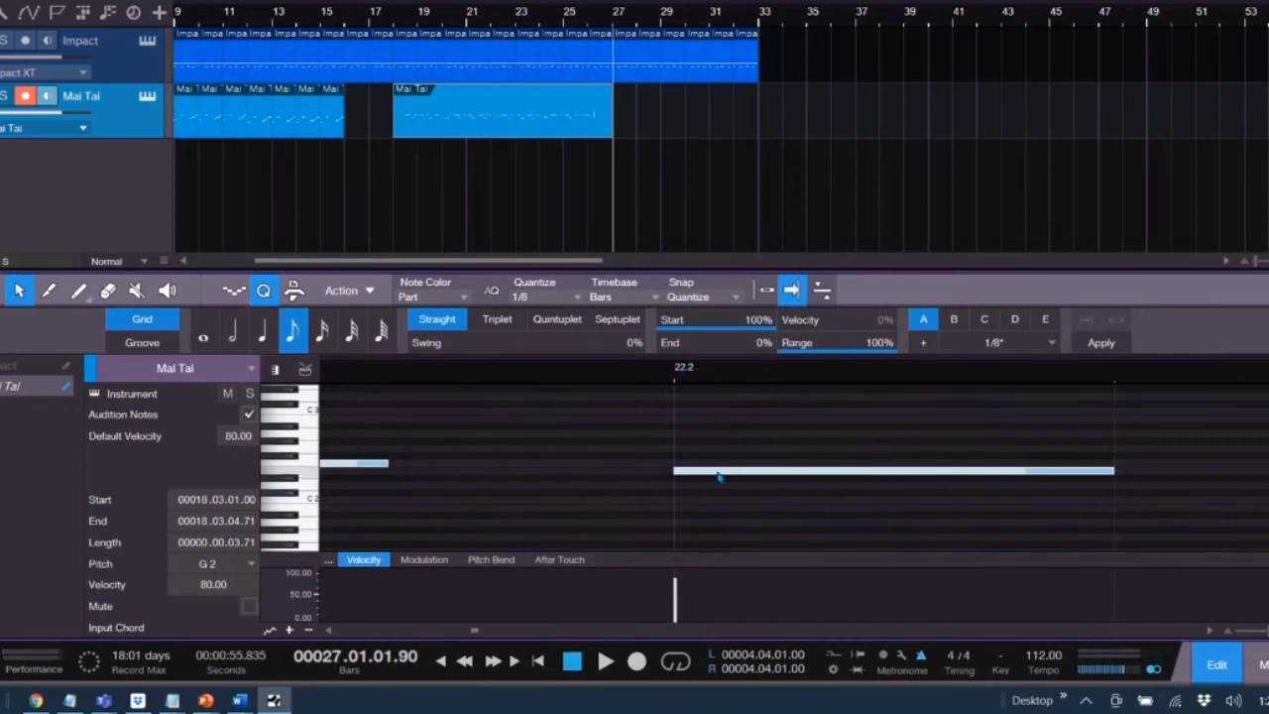
{"action": "left_click_drag", "start_coordinate": [720, 473], "coordinate": [637, 475]}
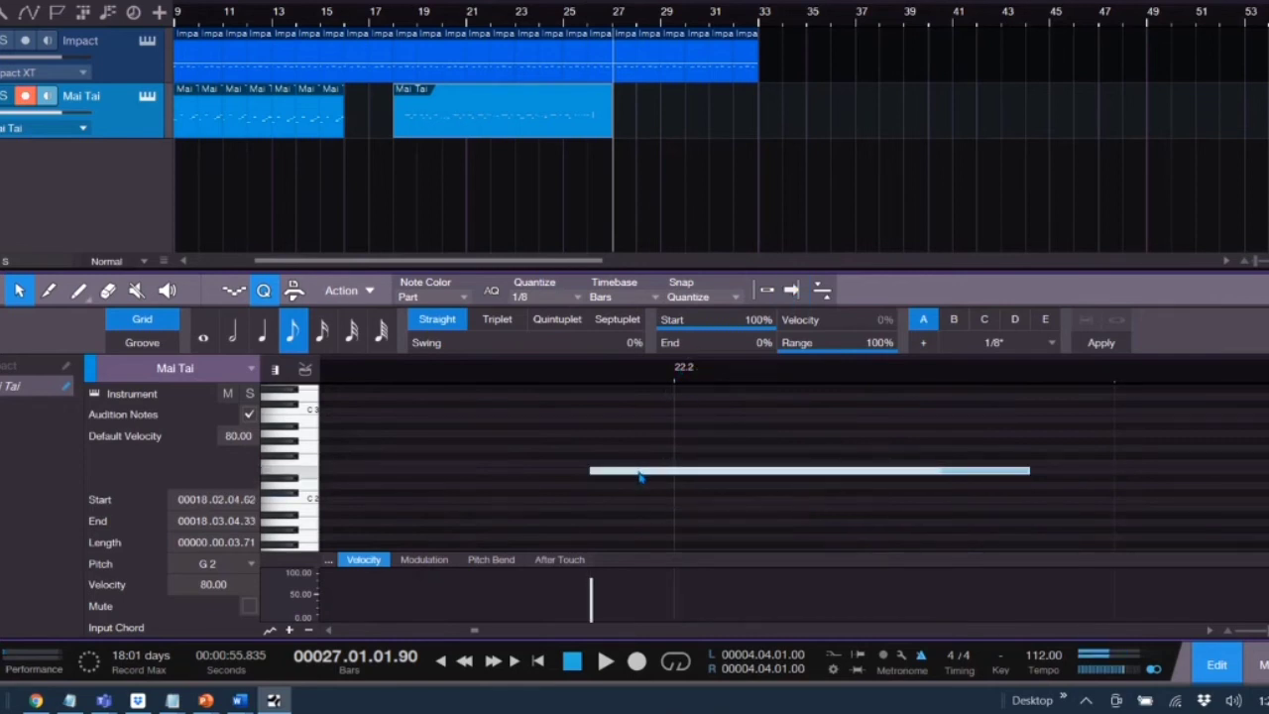
{"action": "key", "text": "ctrl+z"}
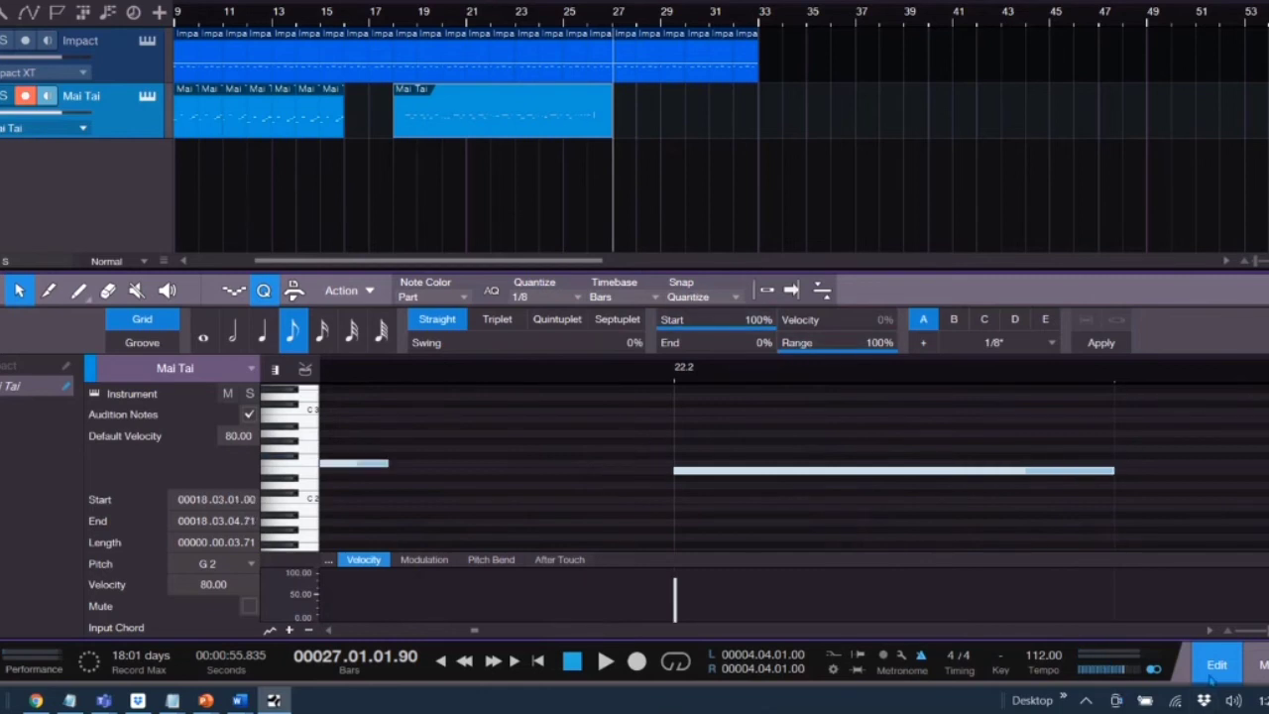
- Close the note editor and move the recorded Mai Tai event to start at bar 16
{"action": "left_click", "coordinate": [1235, 660]}
{"action": "left_click", "coordinate": [1255, 633]}
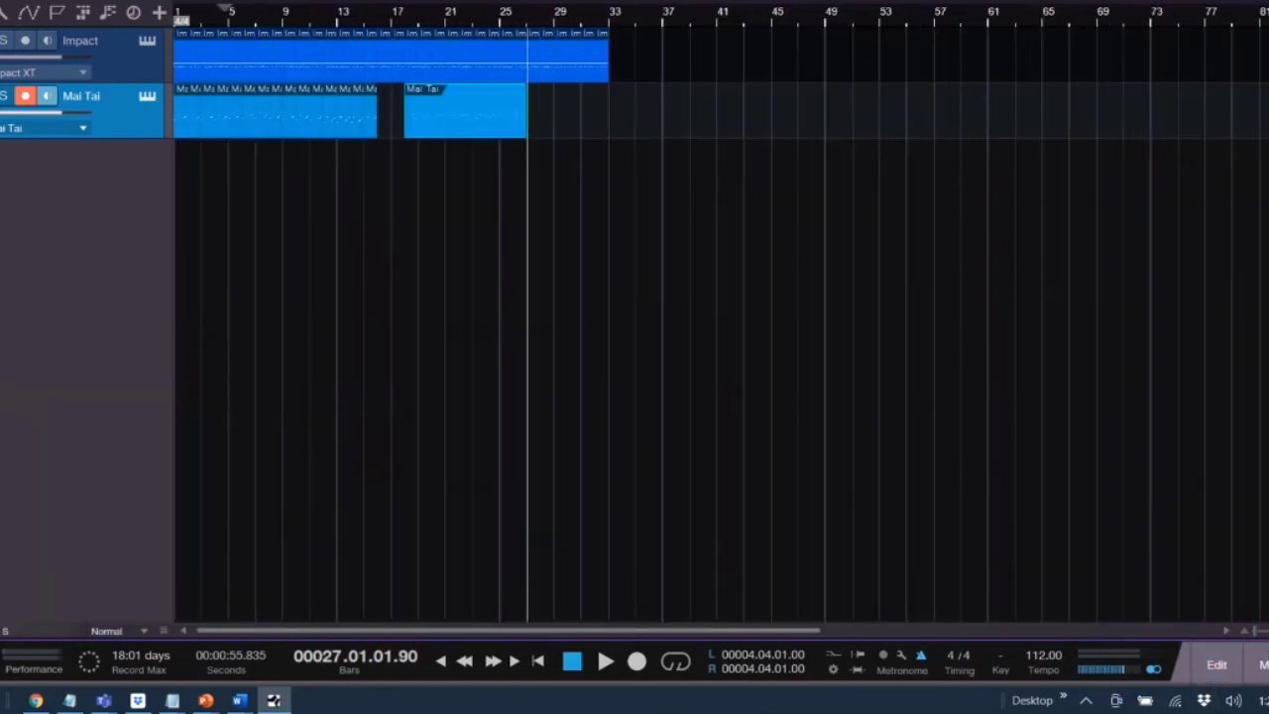
{"action": "left_click_drag", "start_coordinate": [366, 22], "coordinate": [403, 79]}
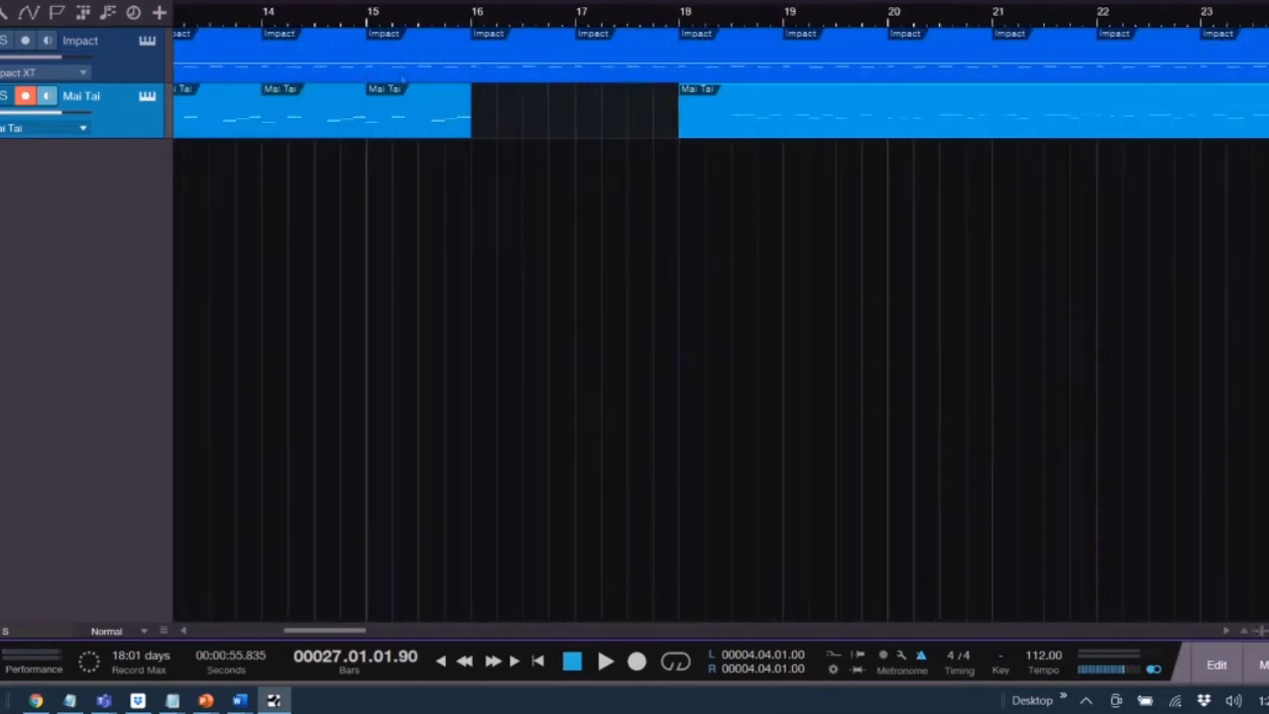
{"action": "left_click_drag", "start_coordinate": [801, 135], "coordinate": [531, 138]}
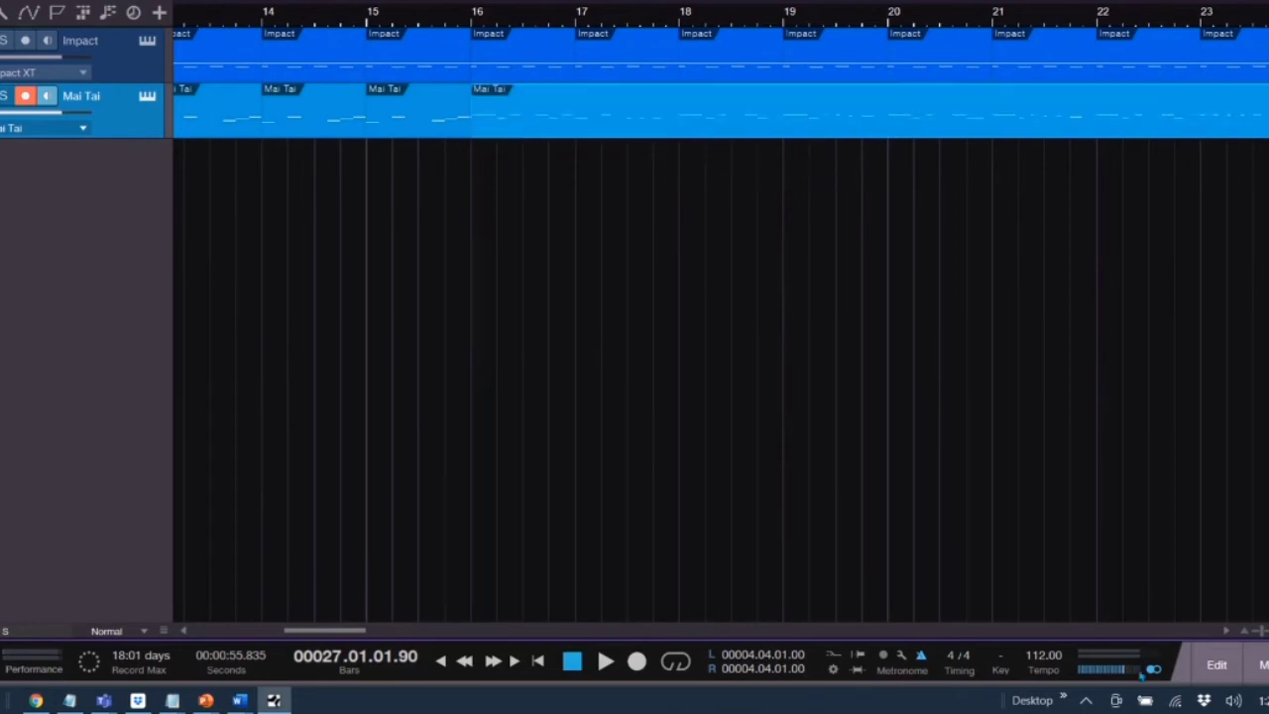
- Copy the earlier one-bar Mai Tai events after the recorded part to fill bars 24 through 32
{"action": "left_click", "coordinate": [1254, 637]}
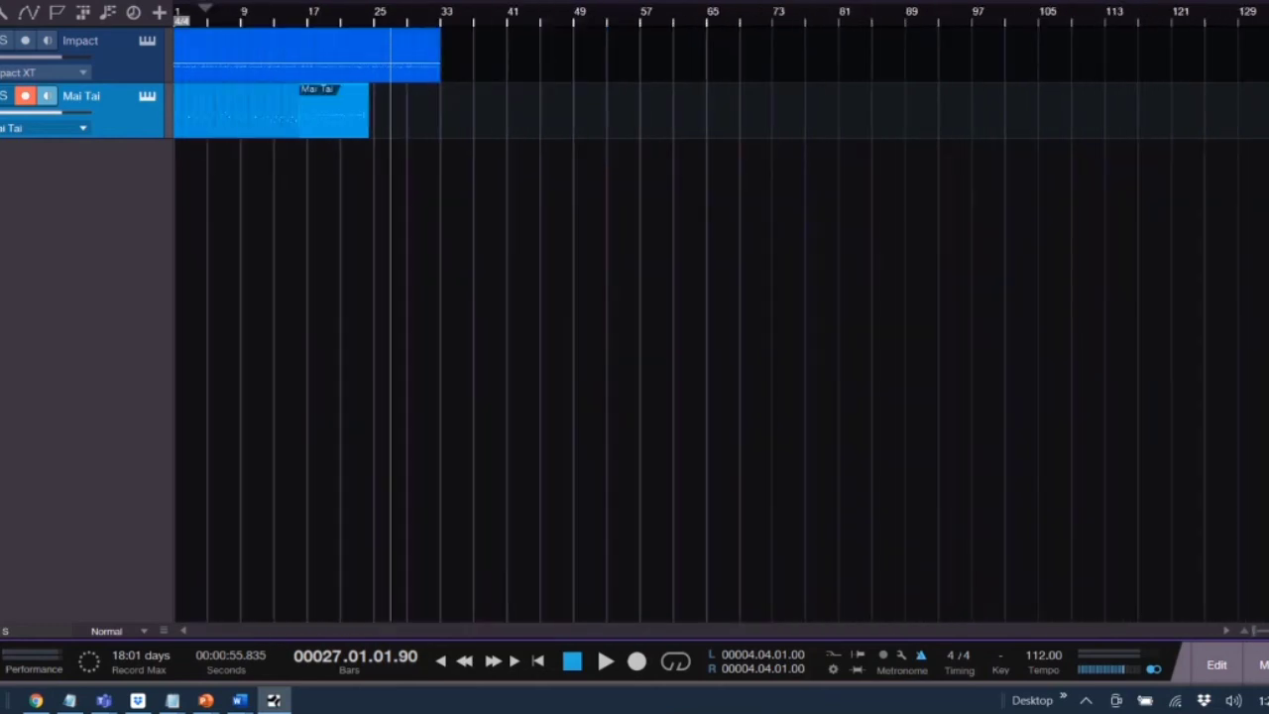
{"action": "left_click_drag", "start_coordinate": [290, 153], "coordinate": [379, 125]}
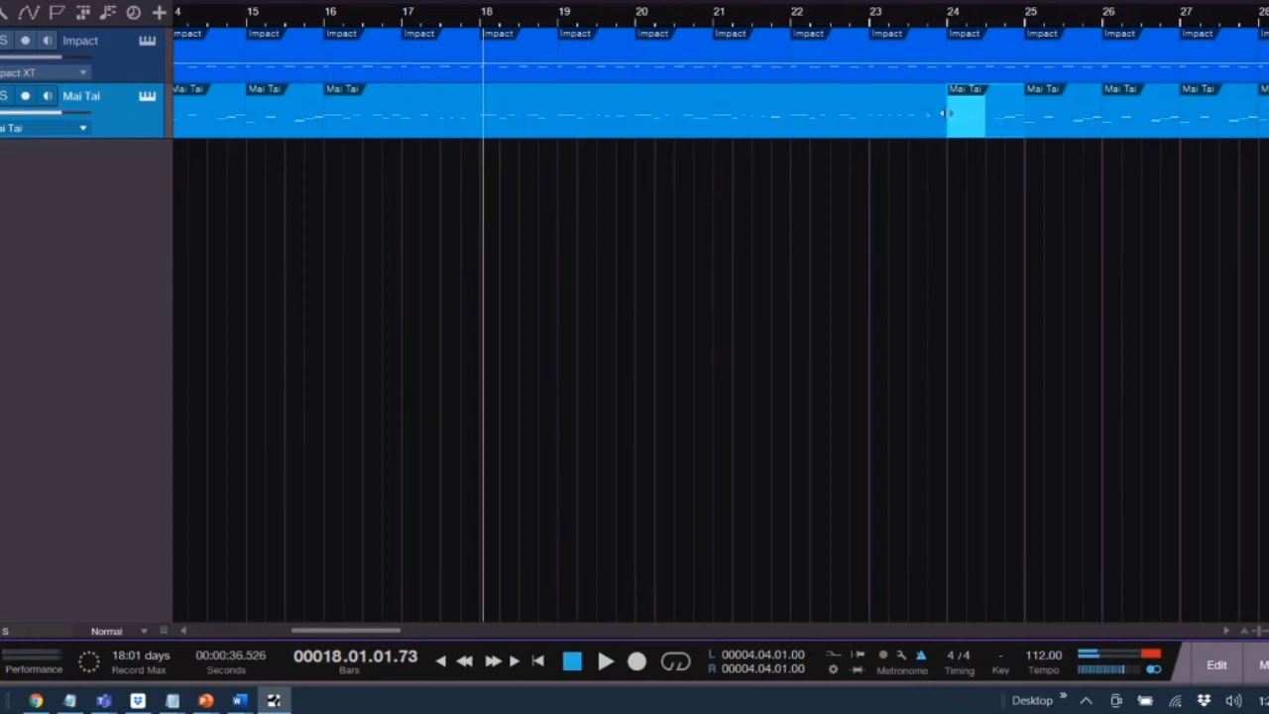
{"action": "mouse_move", "coordinate": [944, 113]}
{"action": "left_mouse_down"}
{"action": "mouse_move", "coordinate": [982, 115]}
{"action": "mouse_move", "coordinate": [938, 117]}
{"action": "left_mouse_up"}
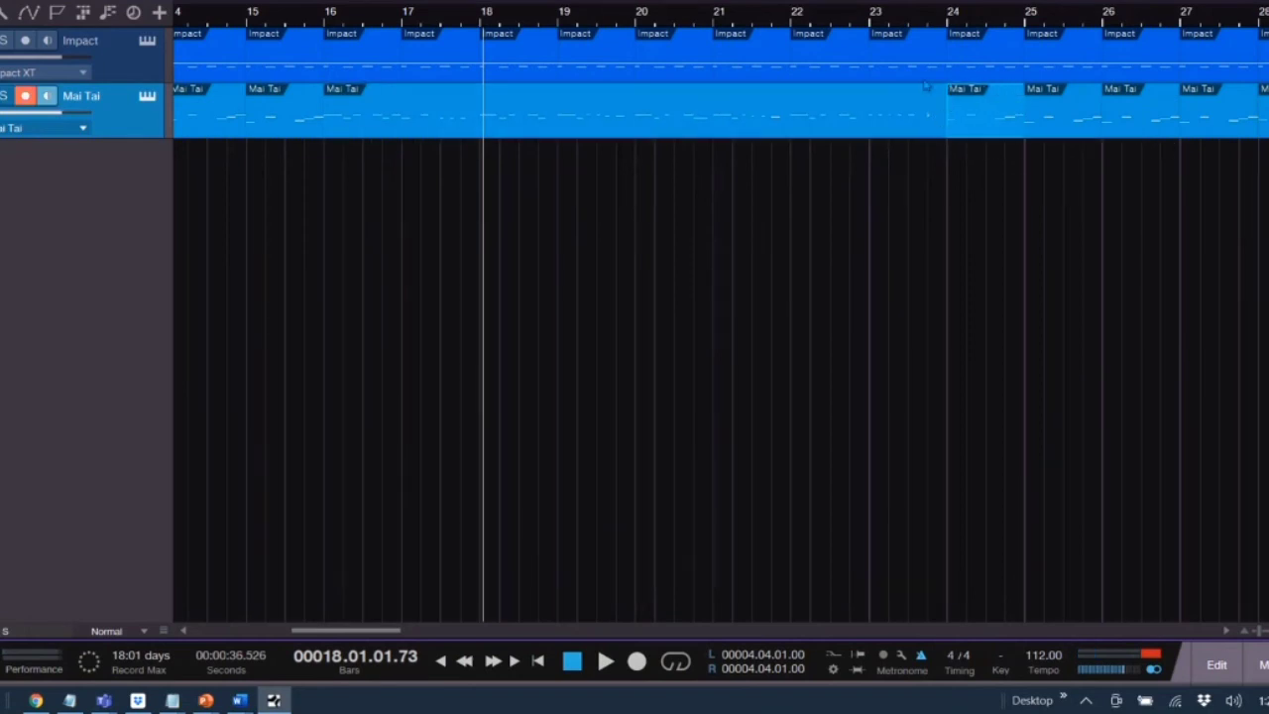
- Place the playhead at 23.4 and turn off record arming on the Mai Tai track
{"action": "left_click", "coordinate": [928, 16]}
{"action": "left_click_drag", "start_coordinate": [1257, 632], "coordinate": [1248, 632]}
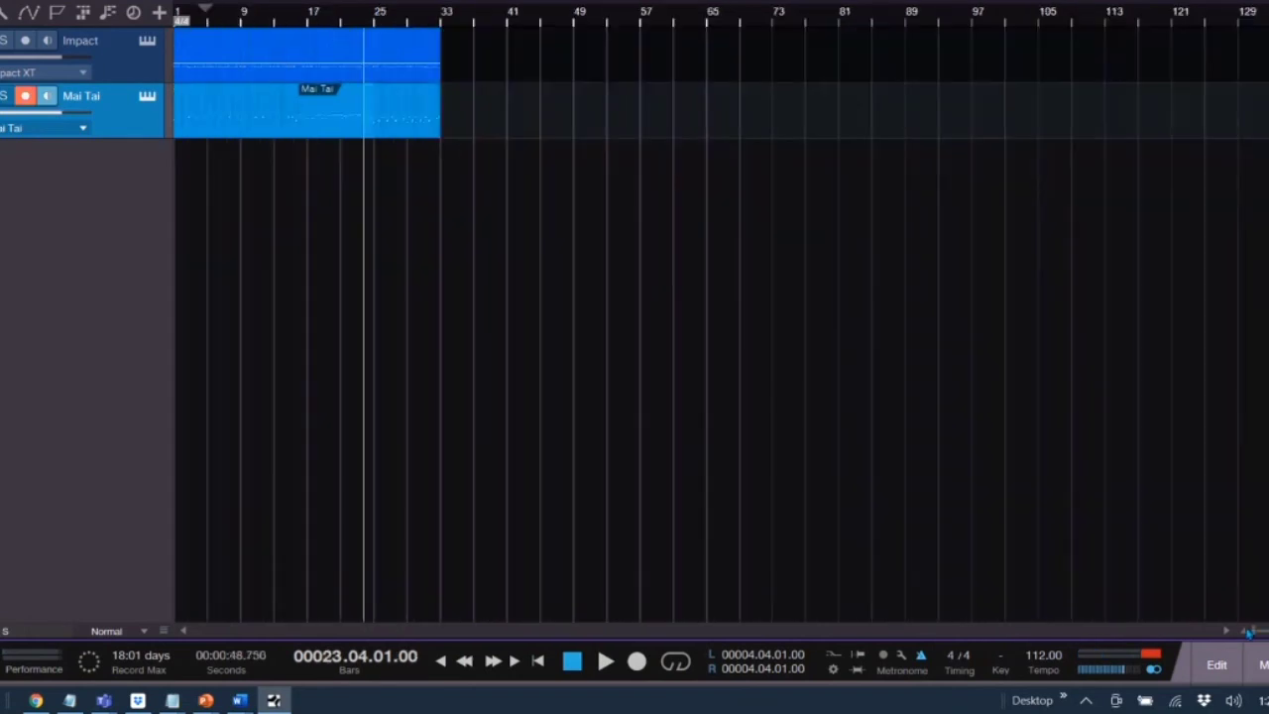
{"action": "left_click", "coordinate": [25, 95]}
{"action": "scroll", "coordinate": [359, 81], "scroll_direction": "up", "scroll_amount": 10}
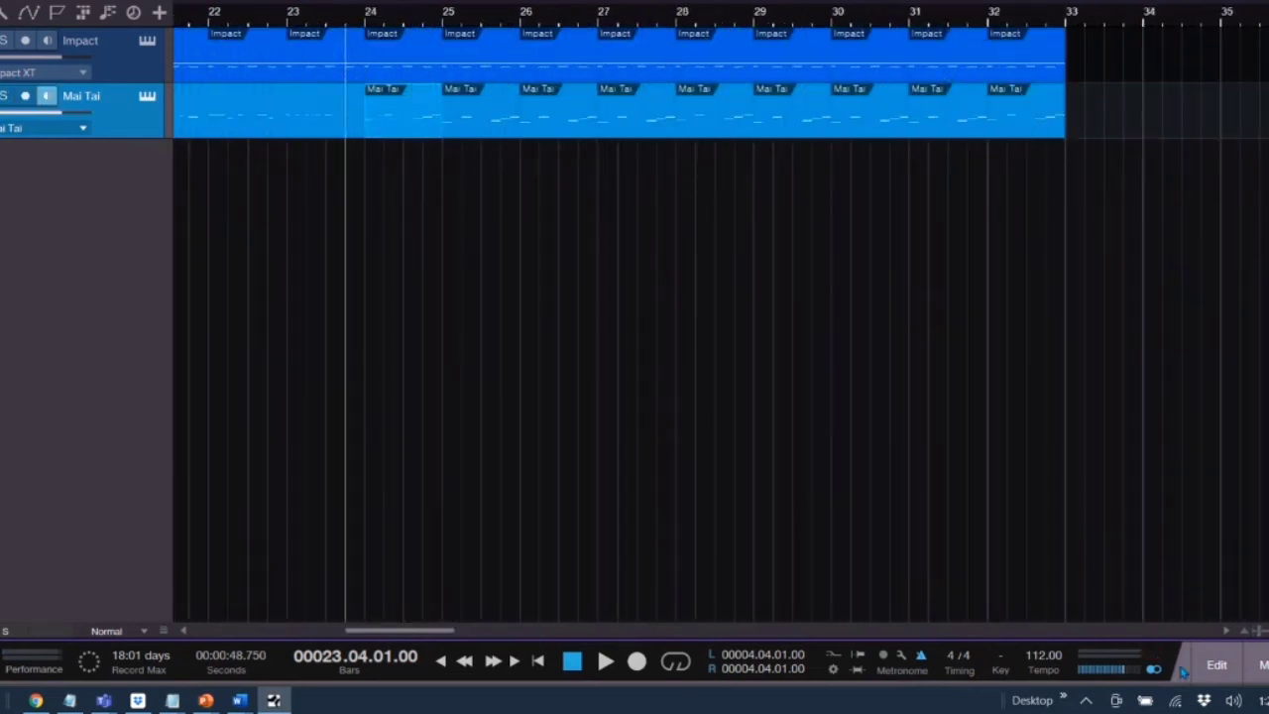
{"action": "left_click_drag", "start_coordinate": [1260, 631], "coordinate": [1252, 631]}
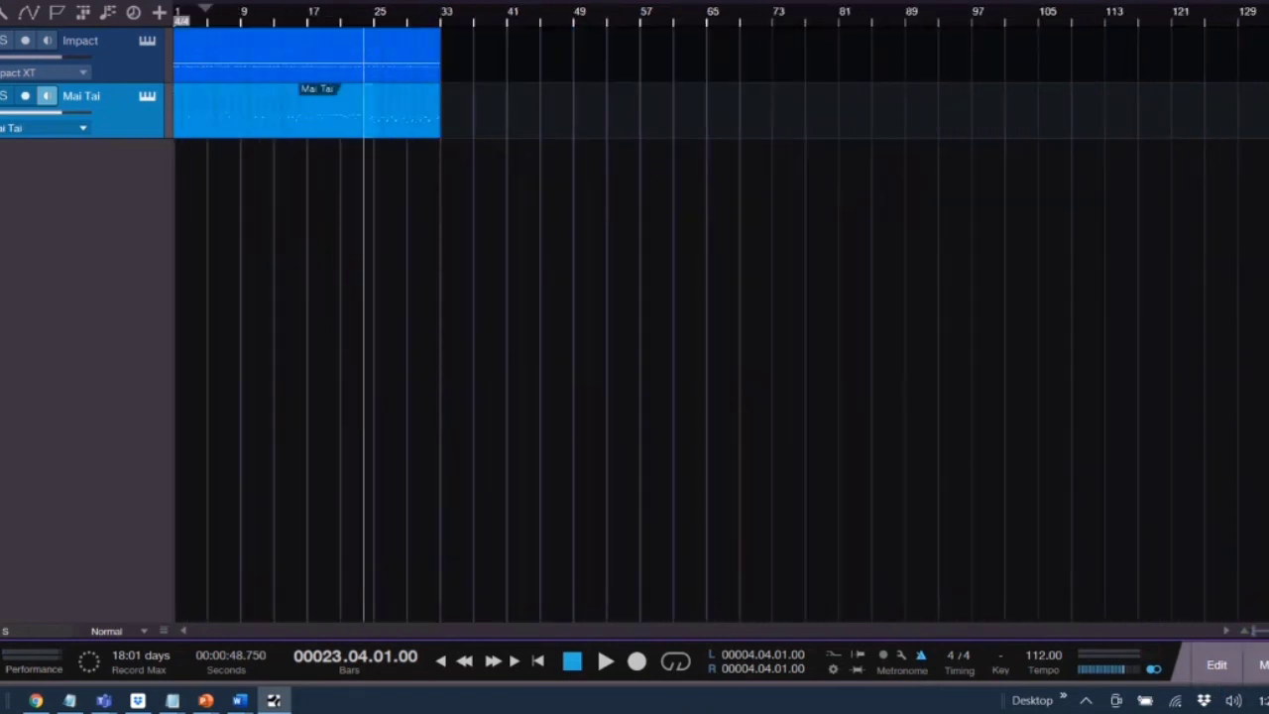
- Play the song from the start and lower the mixer levels of Impact St 3 and St 2 to -7.0 and St 1 to -4.9, then stop
{"action": "left_click", "coordinate": [537, 660]}
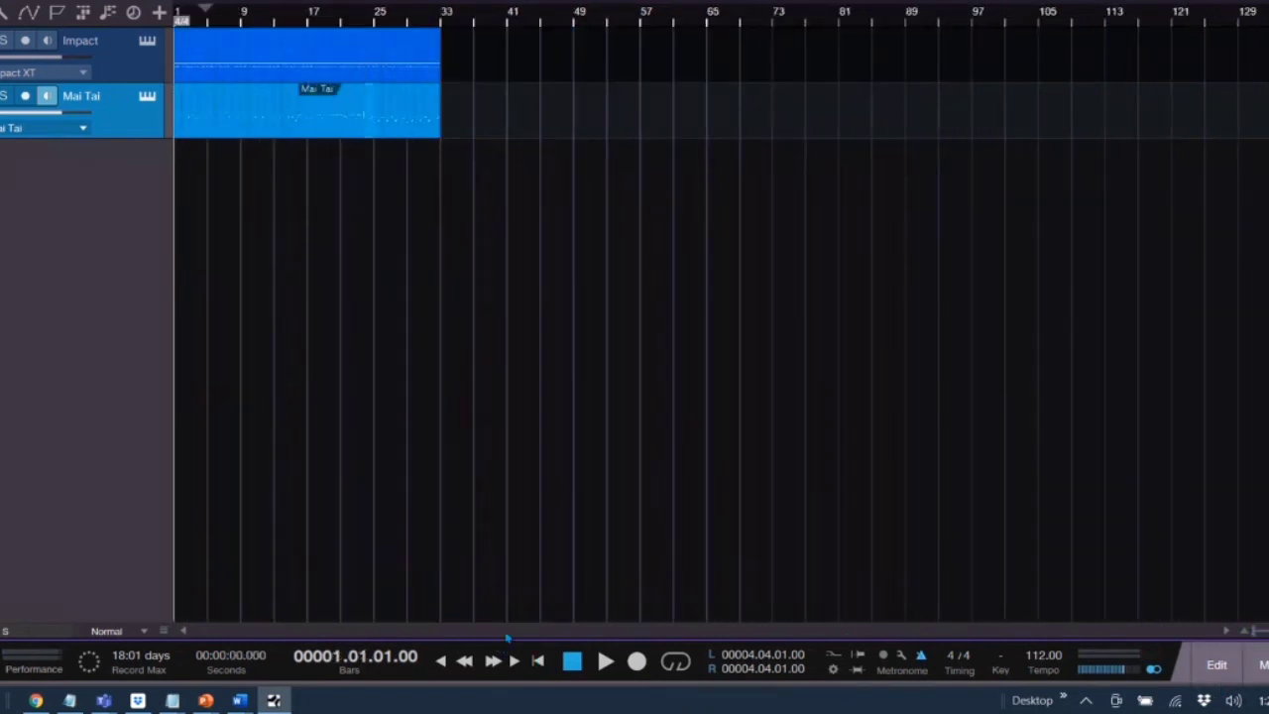
{"action": "left_click", "coordinate": [606, 663]}
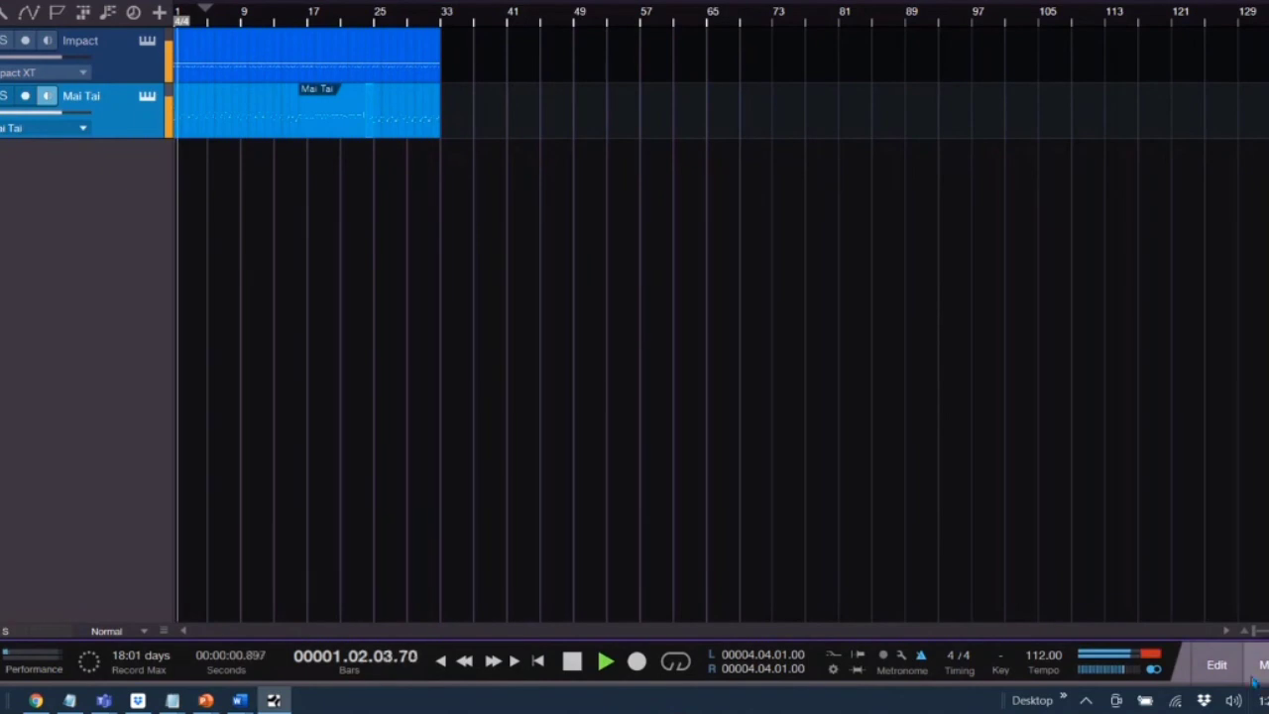
{"action": "key", "text": "F3"}
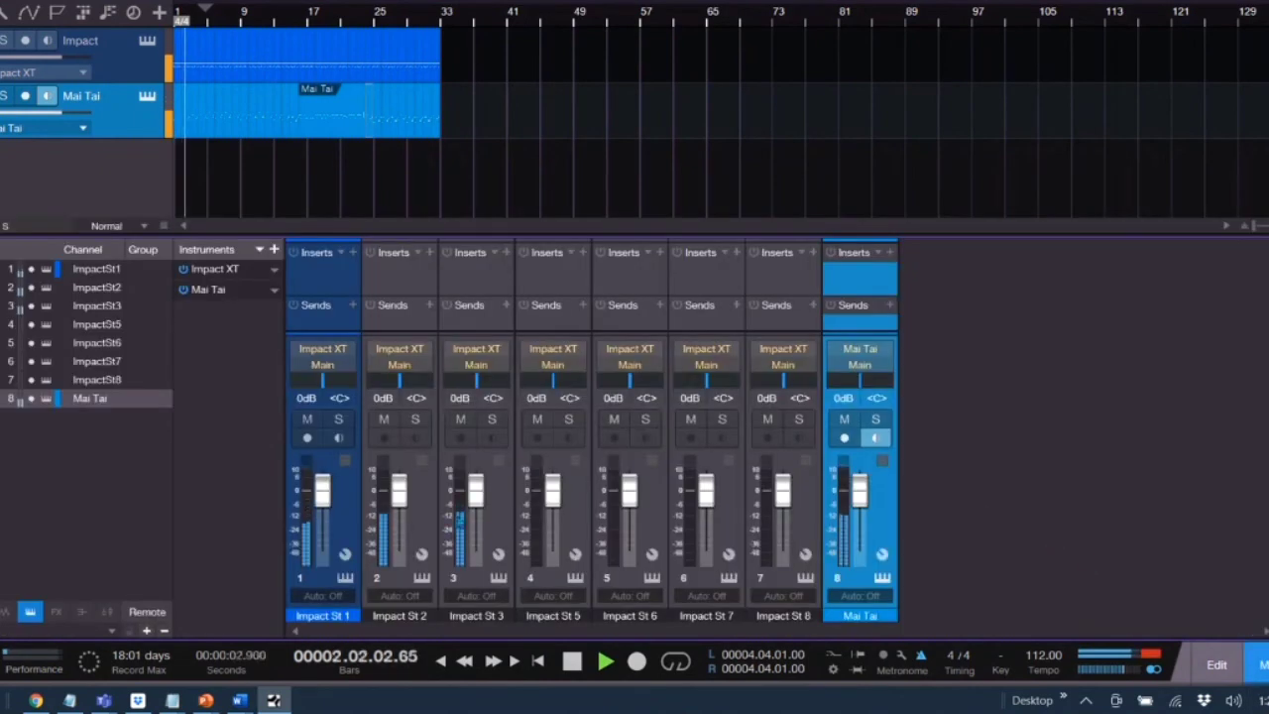
{"action": "left_click_drag", "start_coordinate": [476, 488], "coordinate": [475, 511]}
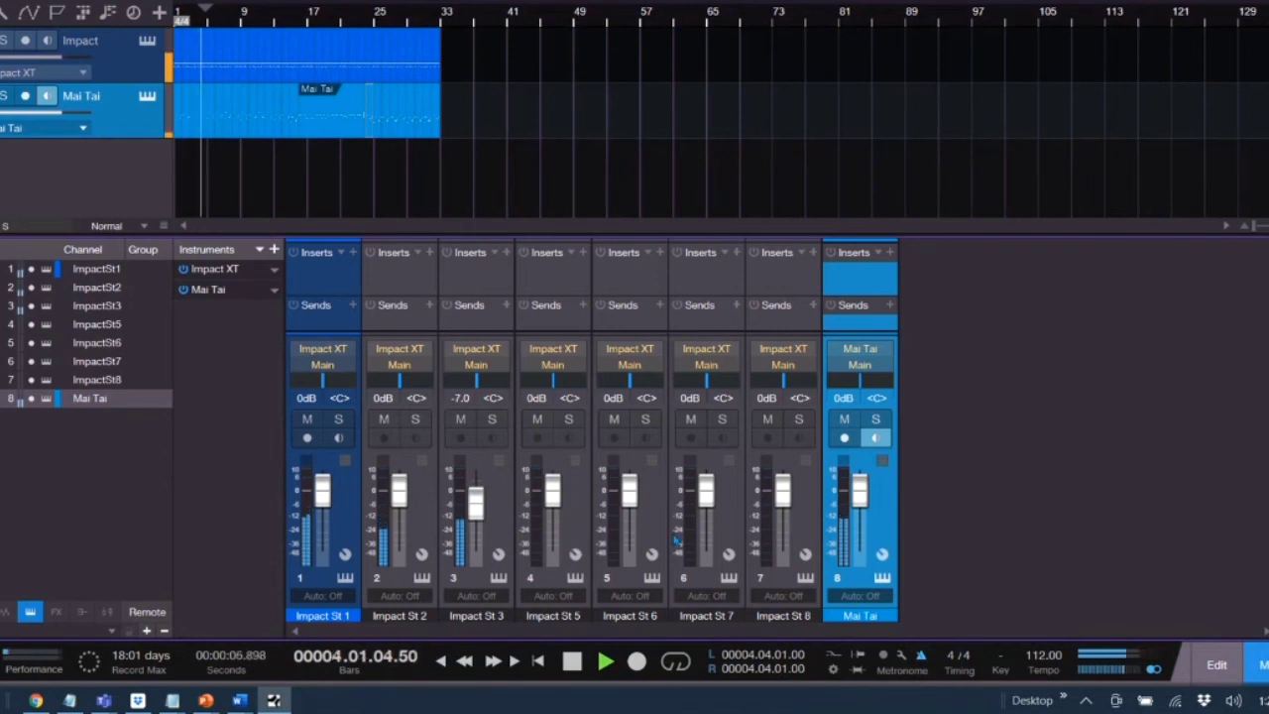
{"action": "left_click_drag", "start_coordinate": [401, 500], "coordinate": [400, 514]}
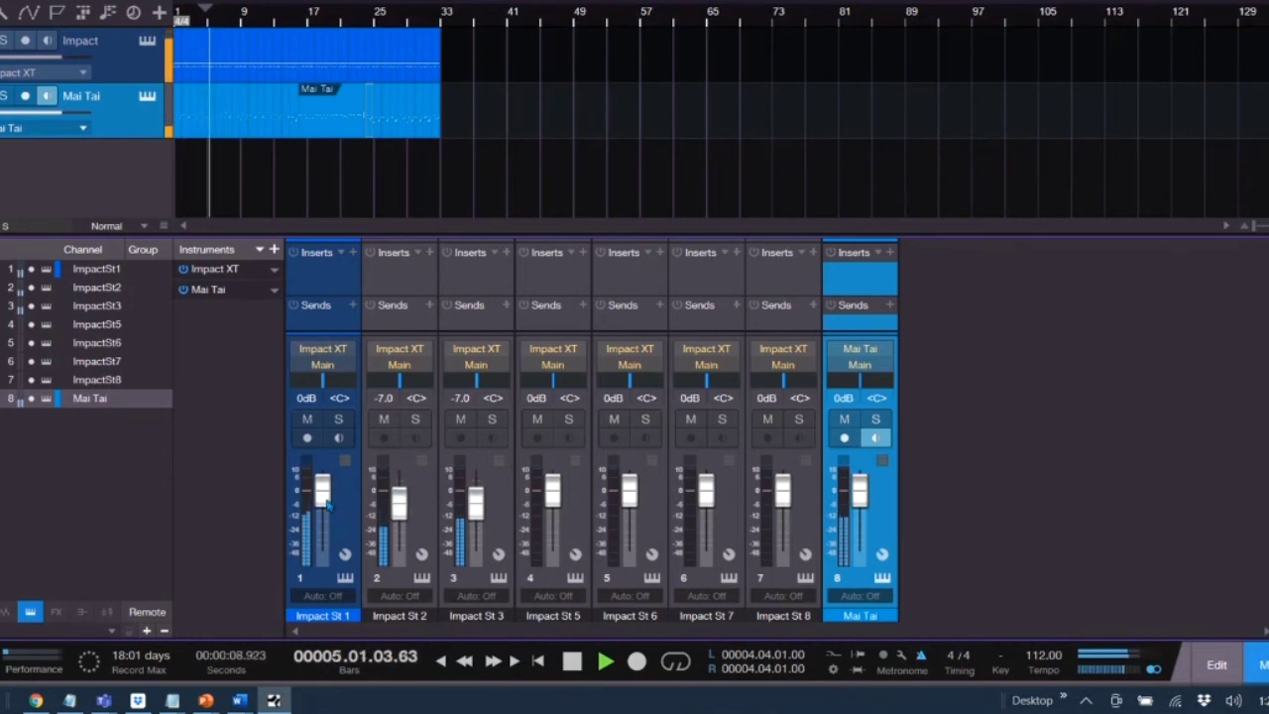
{"action": "left_click_drag", "start_coordinate": [322, 493], "coordinate": [323, 507]}
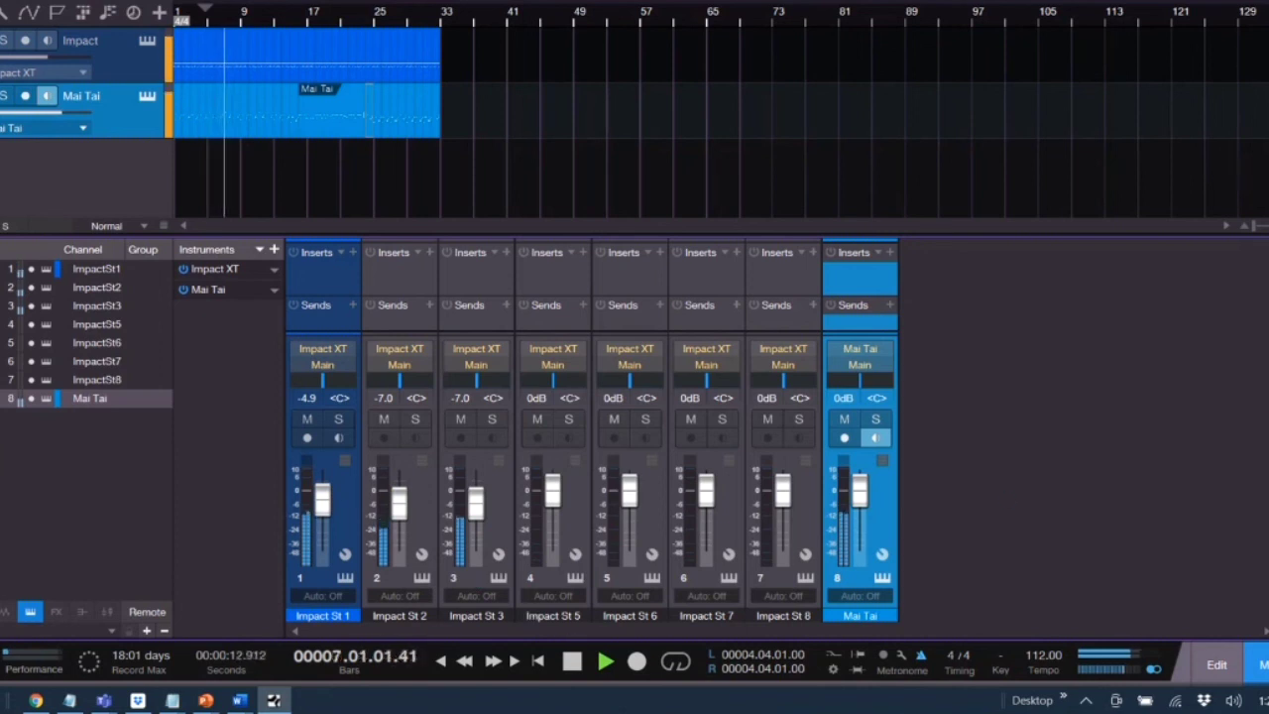
{"action": "key", "text": "space"}
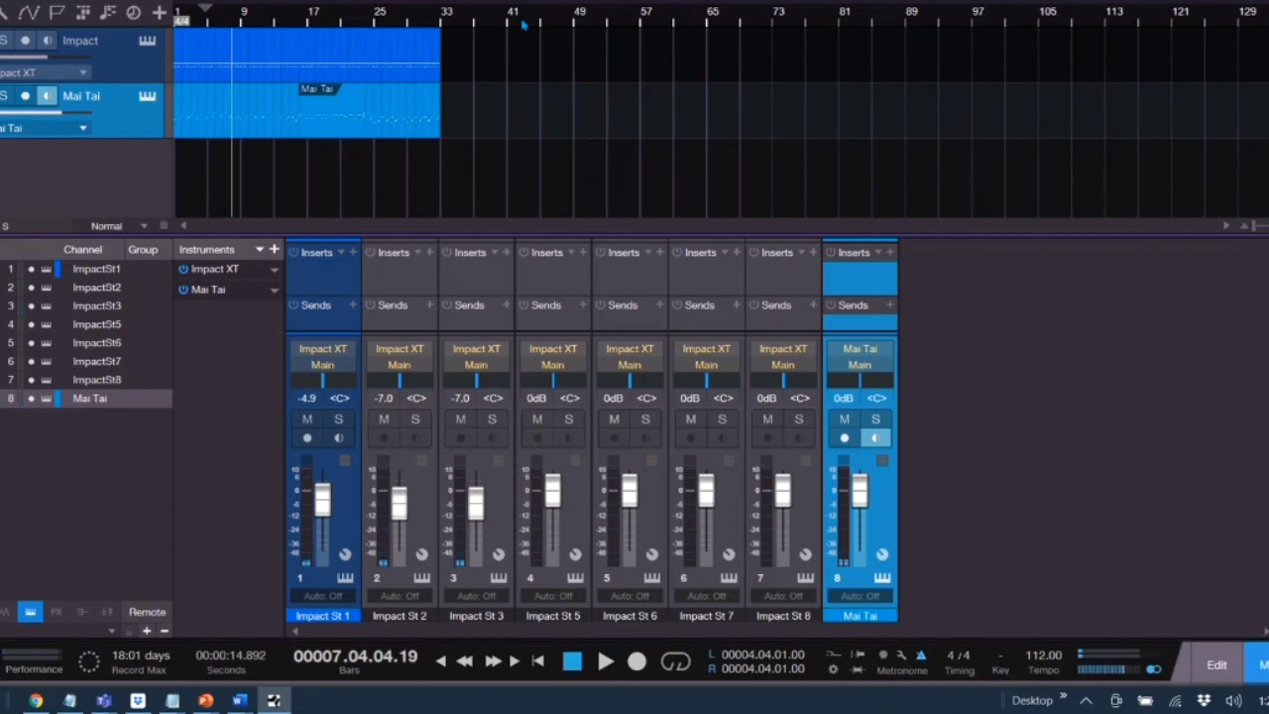
- Select all events and set the loop range around them, from bar 1 to bar 33
{"action": "key", "text": "ctrl+a"}
{"action": "key", "text": "p"}
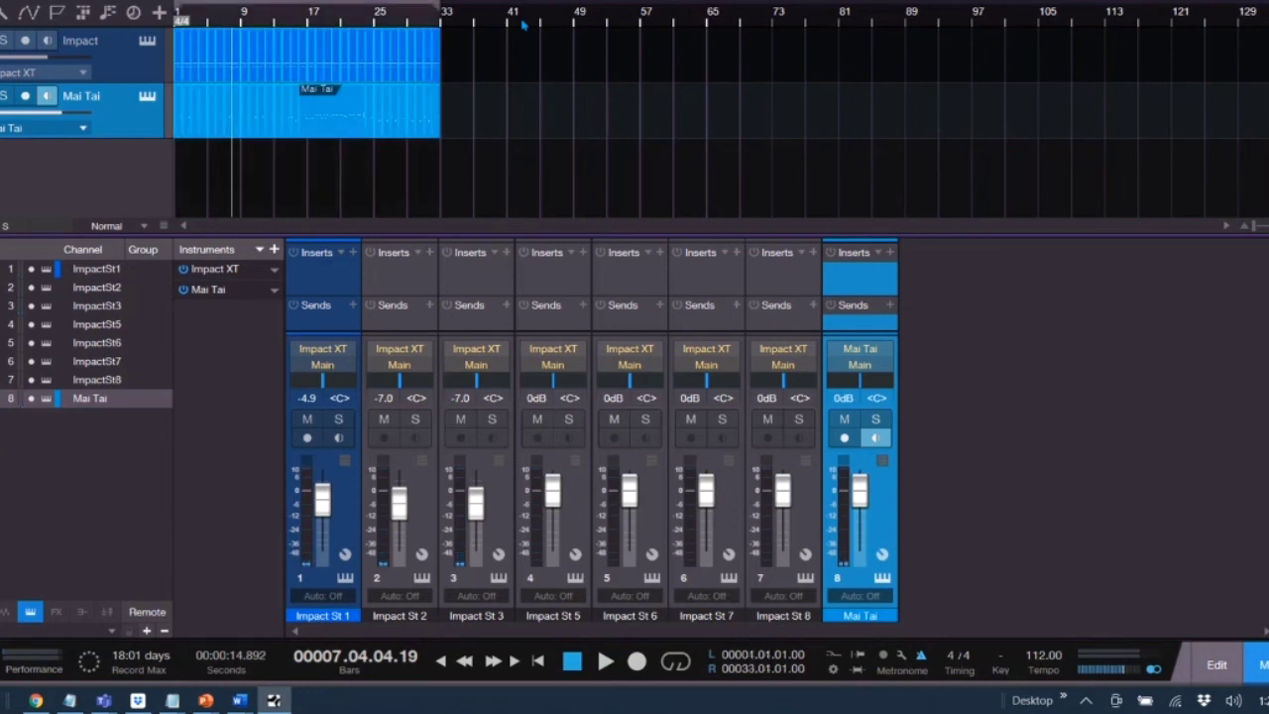
{"action": "key", "text": "ctrl+b"}
- Start a mixdown export of the song and enter "Drum and Bass Se" as its filename
{"action": "left_click", "coordinate": [12, 0]}
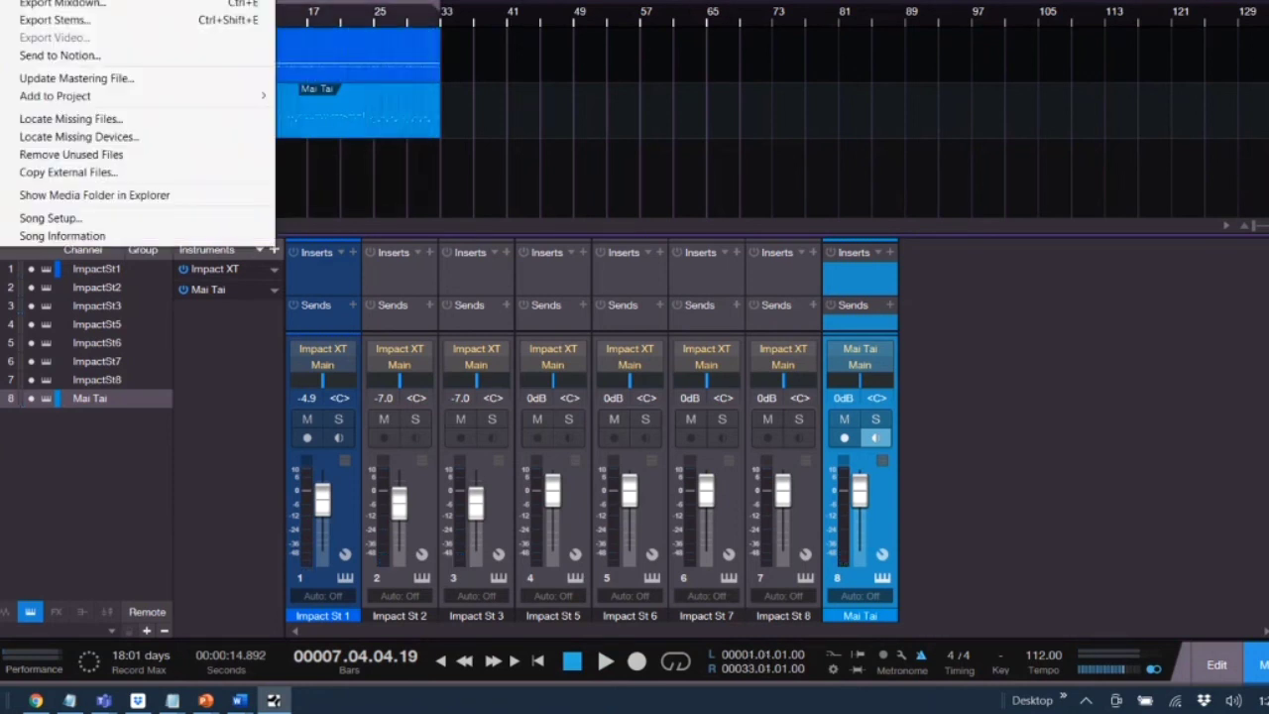
{"action": "left_click", "coordinate": [40, 4]}
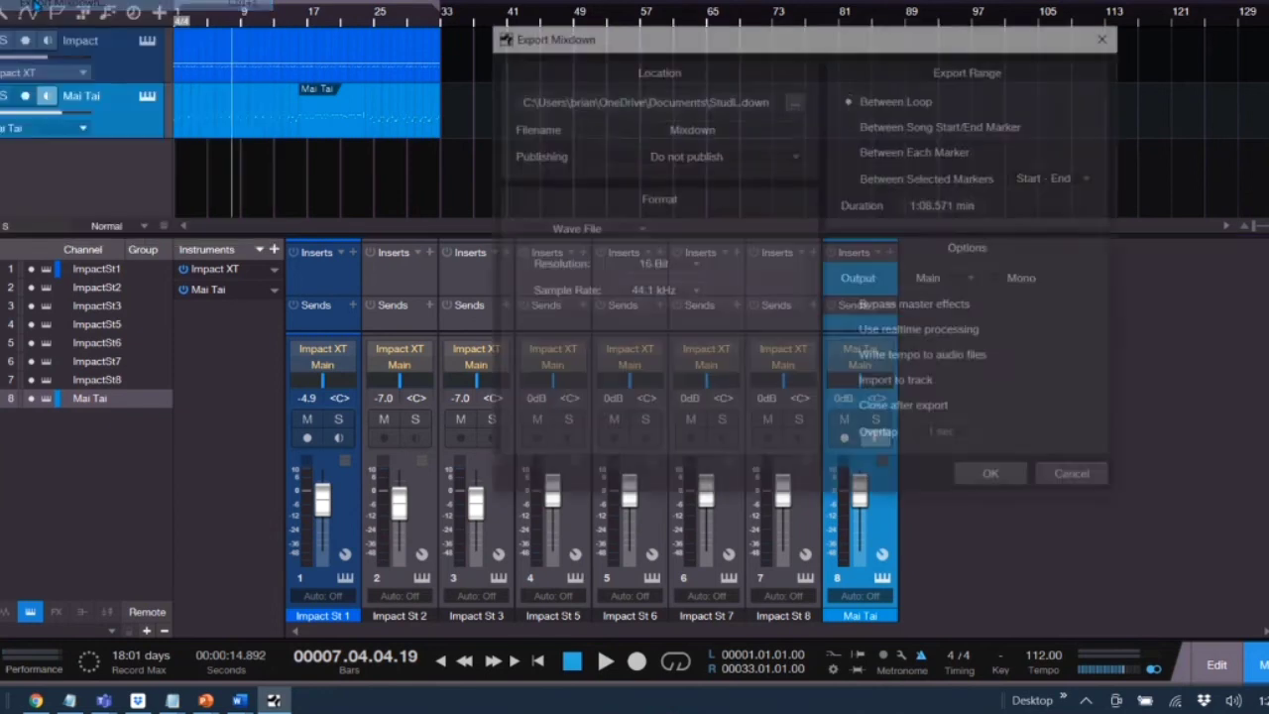
{"action": "left_click", "coordinate": [741, 125]}
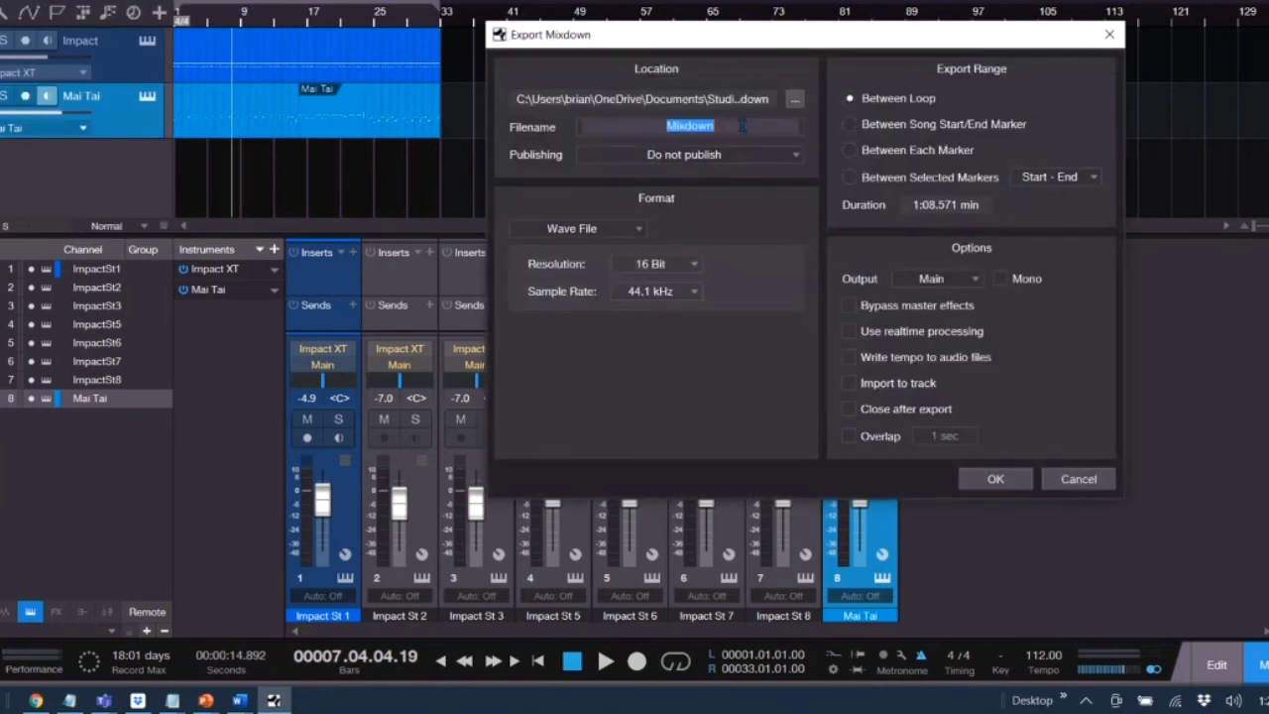
{"action": "type", "text": "Drum and Bass Se"}
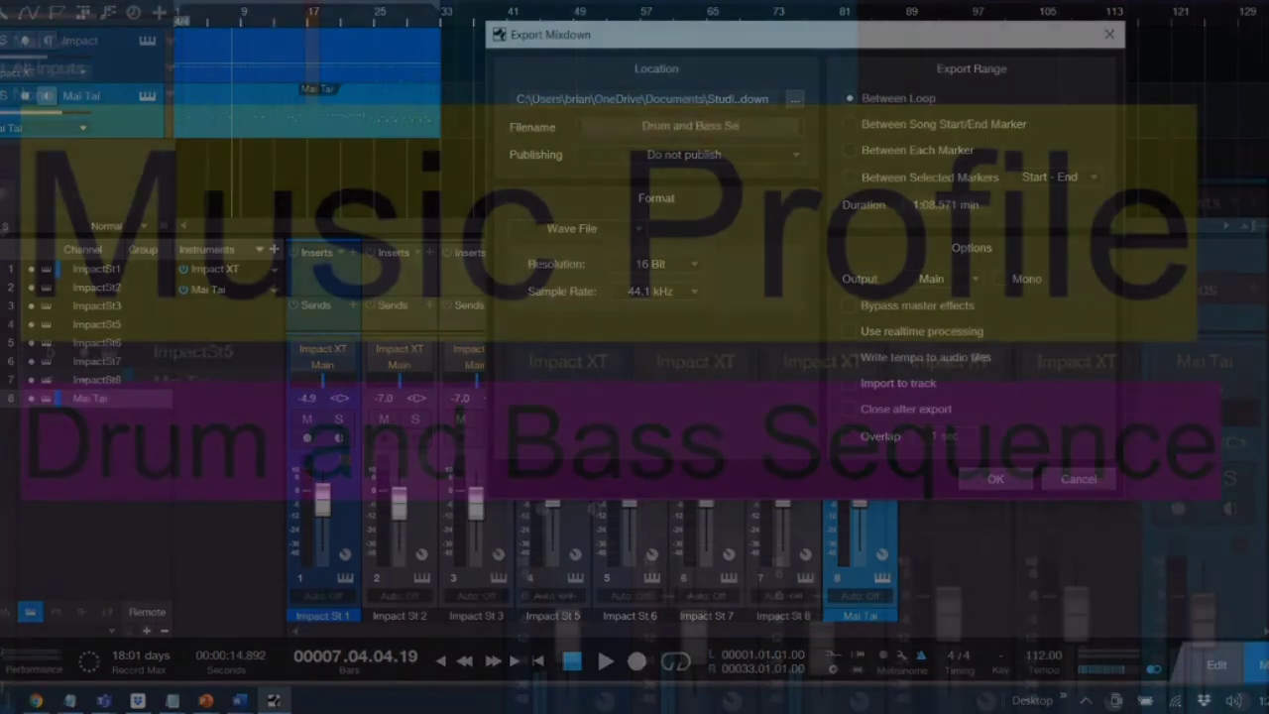